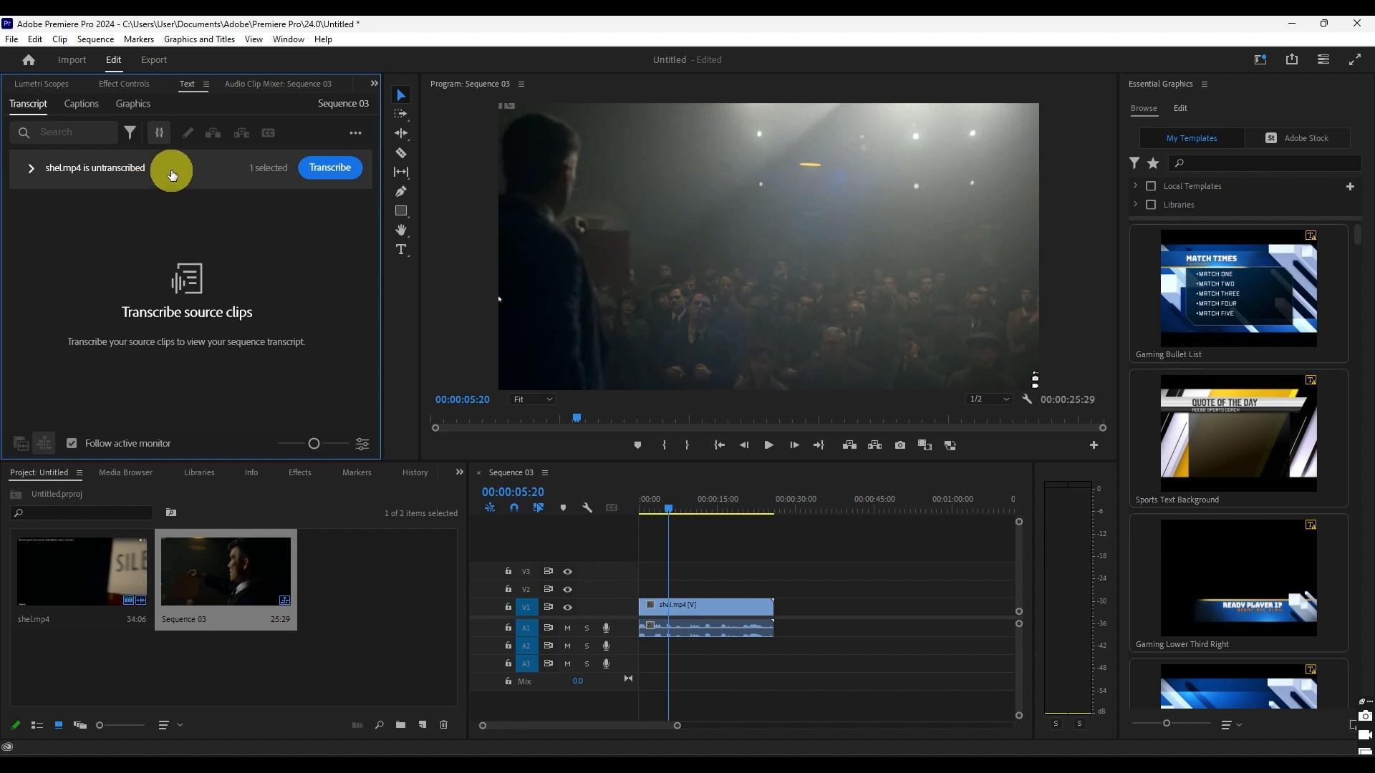
- Transcribe the shel.mp4 source clip and open the resulting transcript text for checking
left_click(330, 169)
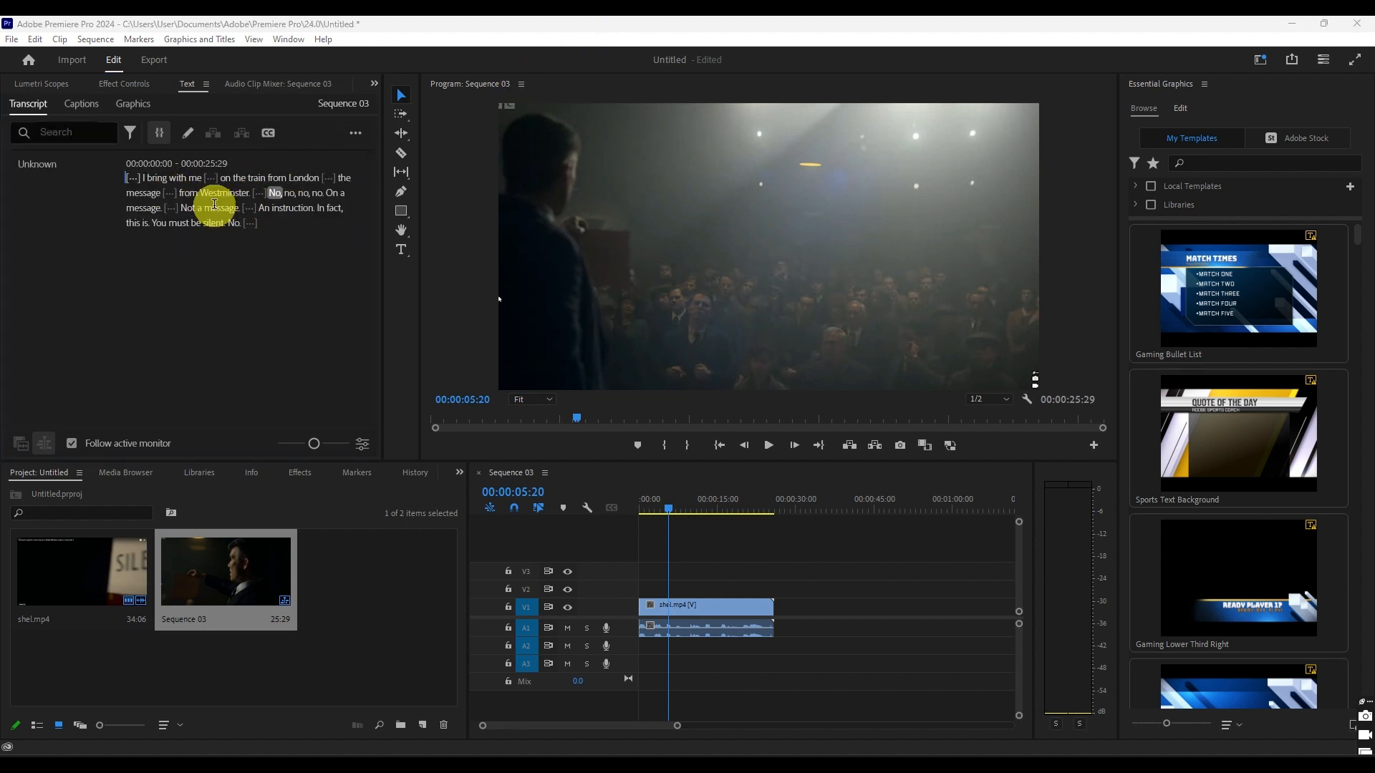
double_click(179, 190)
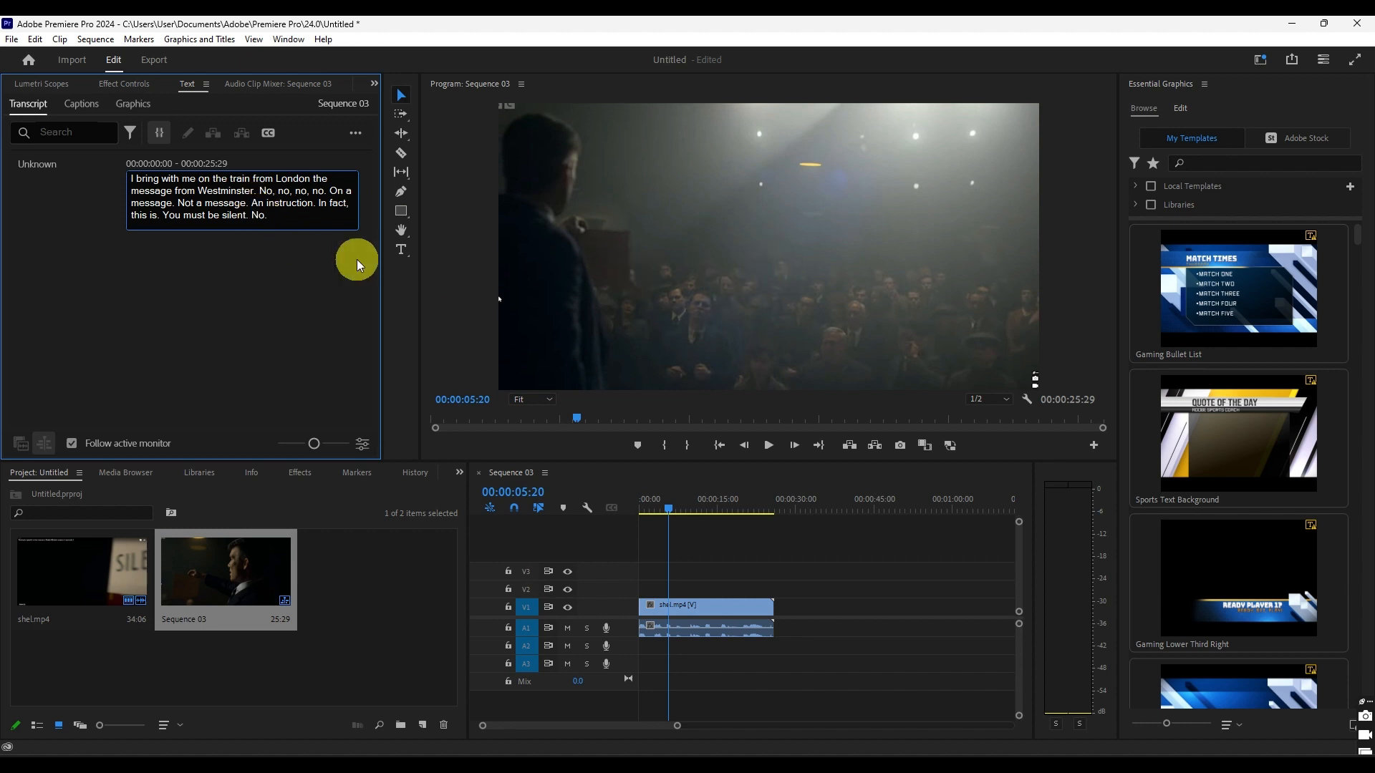
left_click(271, 252)
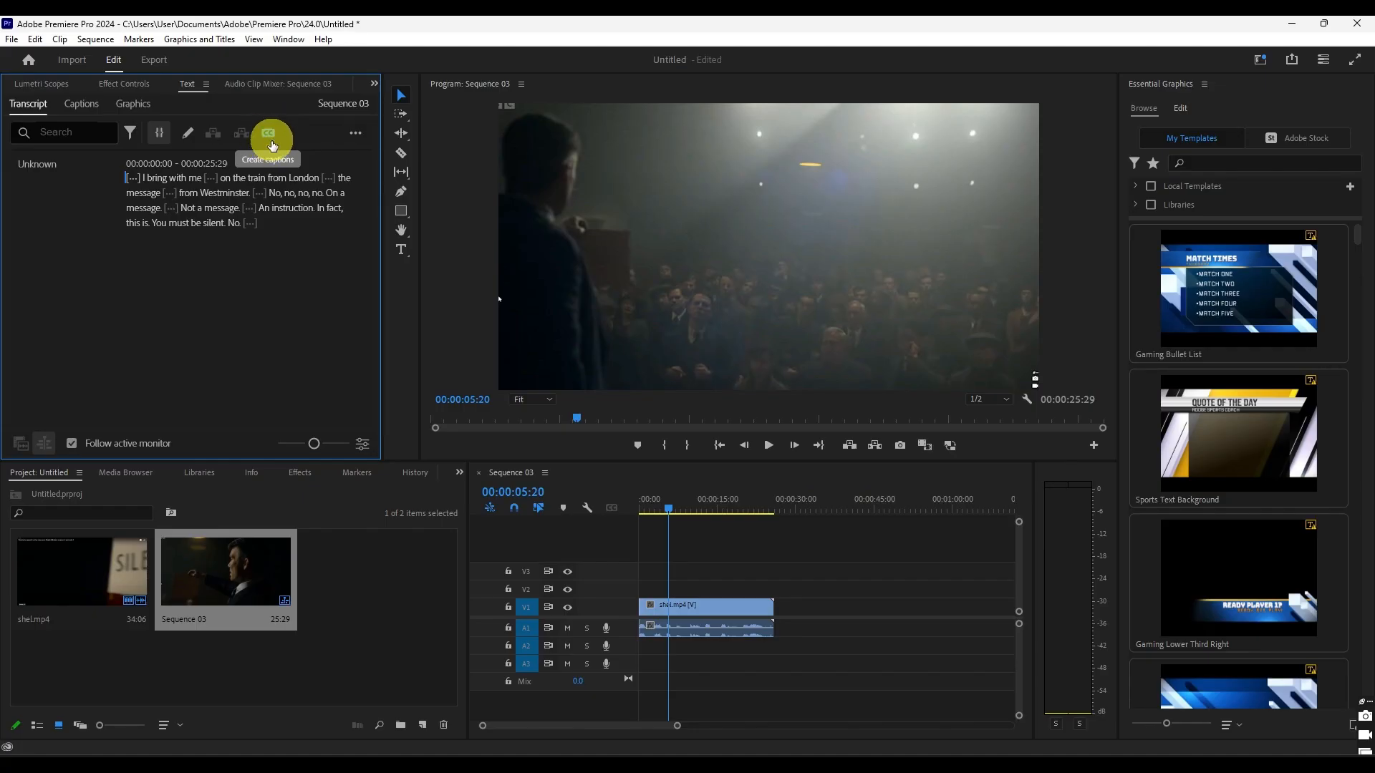
- Begin creating captions from the transcript with the Subtitle default preset and show the captioning preferences
left_click(269, 134)
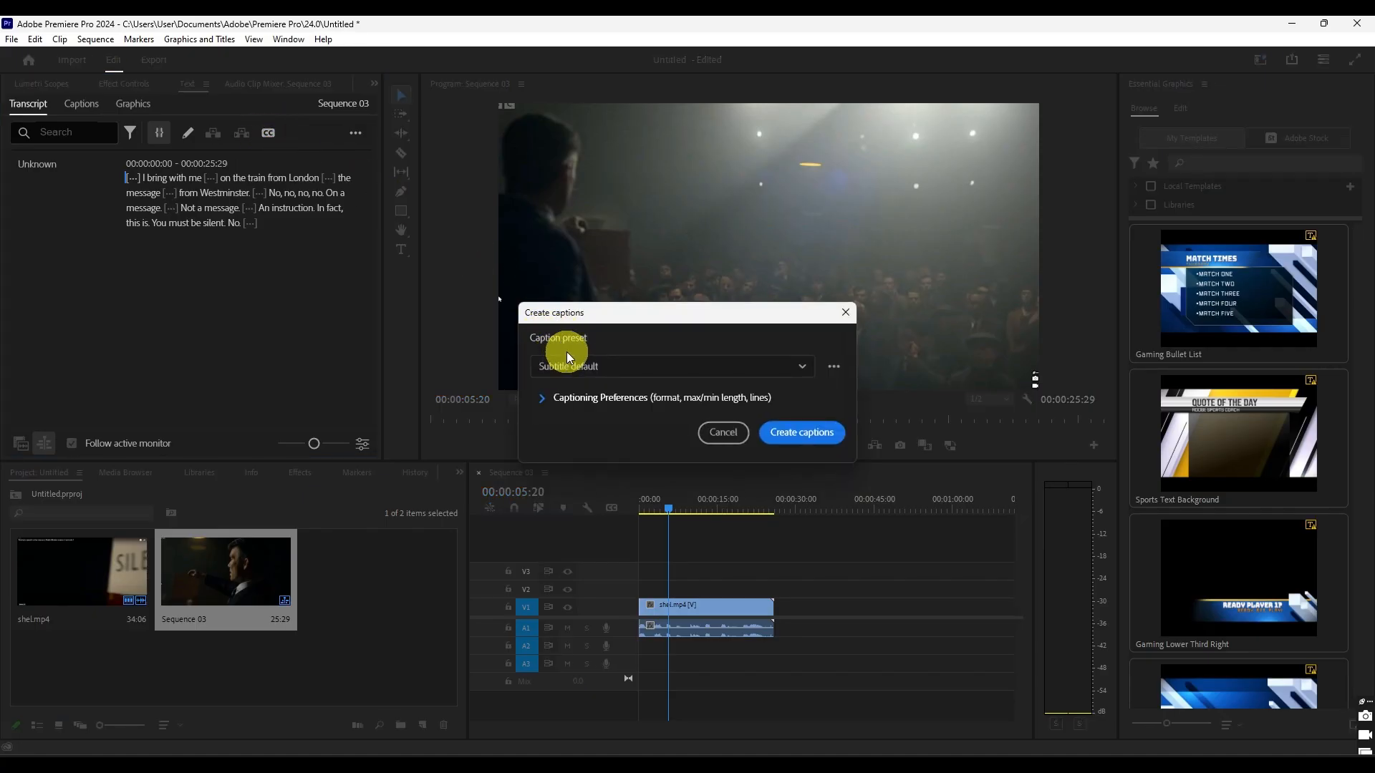
left_click(669, 366)
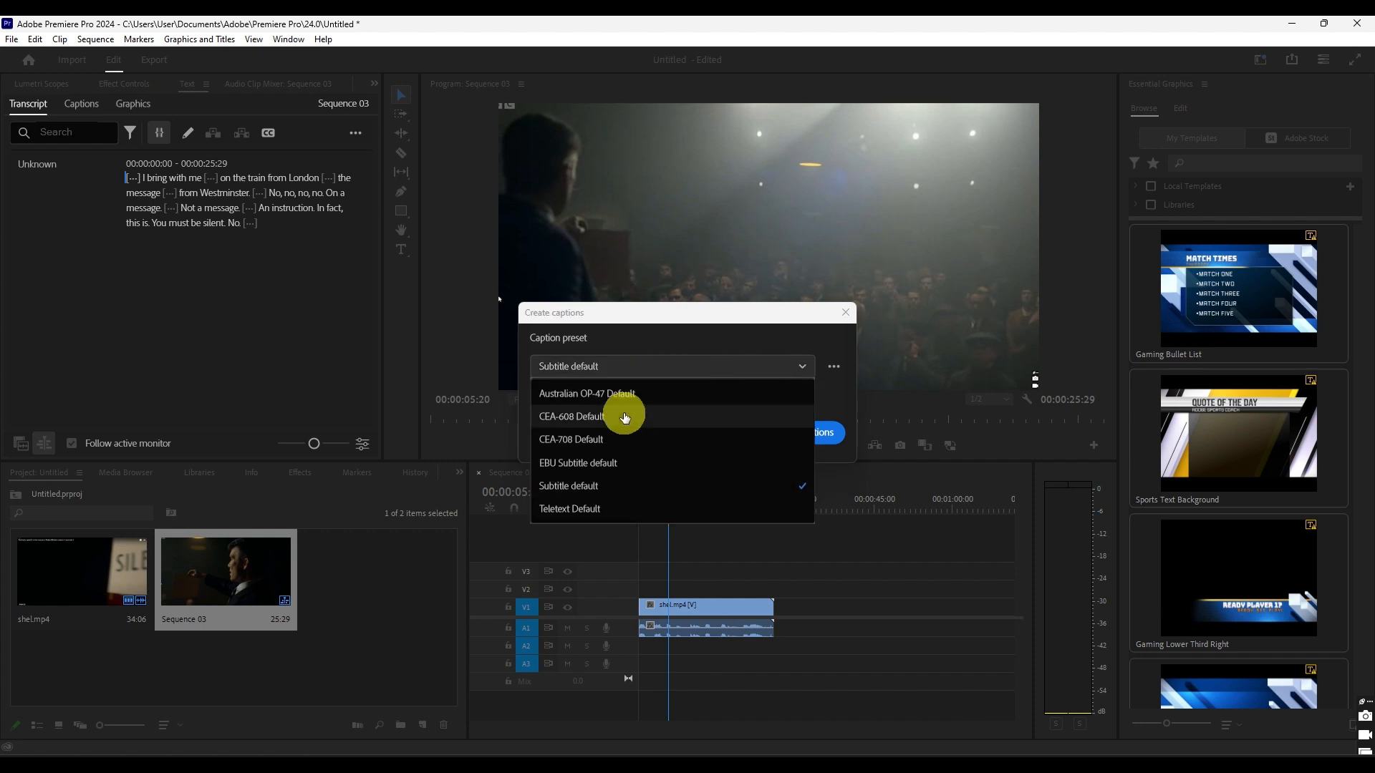
left_click(608, 485)
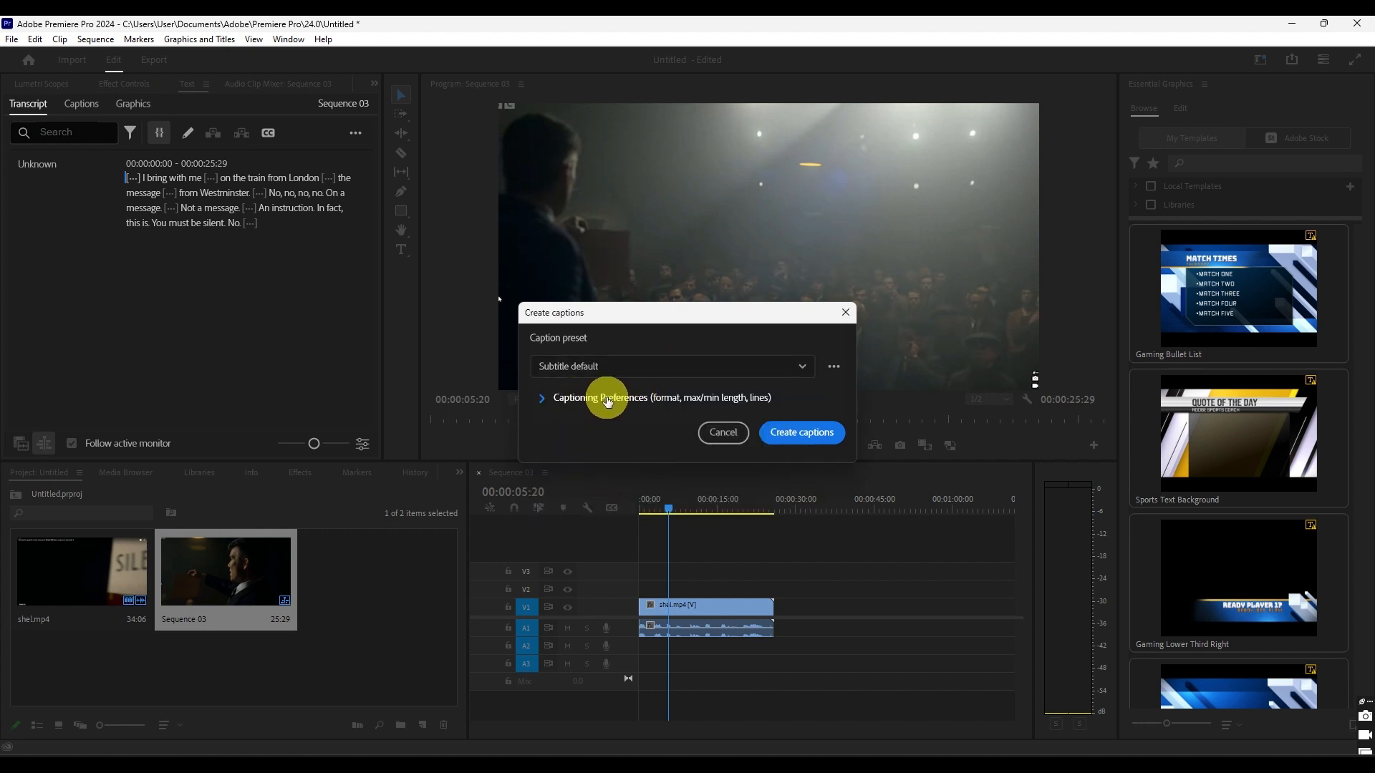
left_click(576, 400)
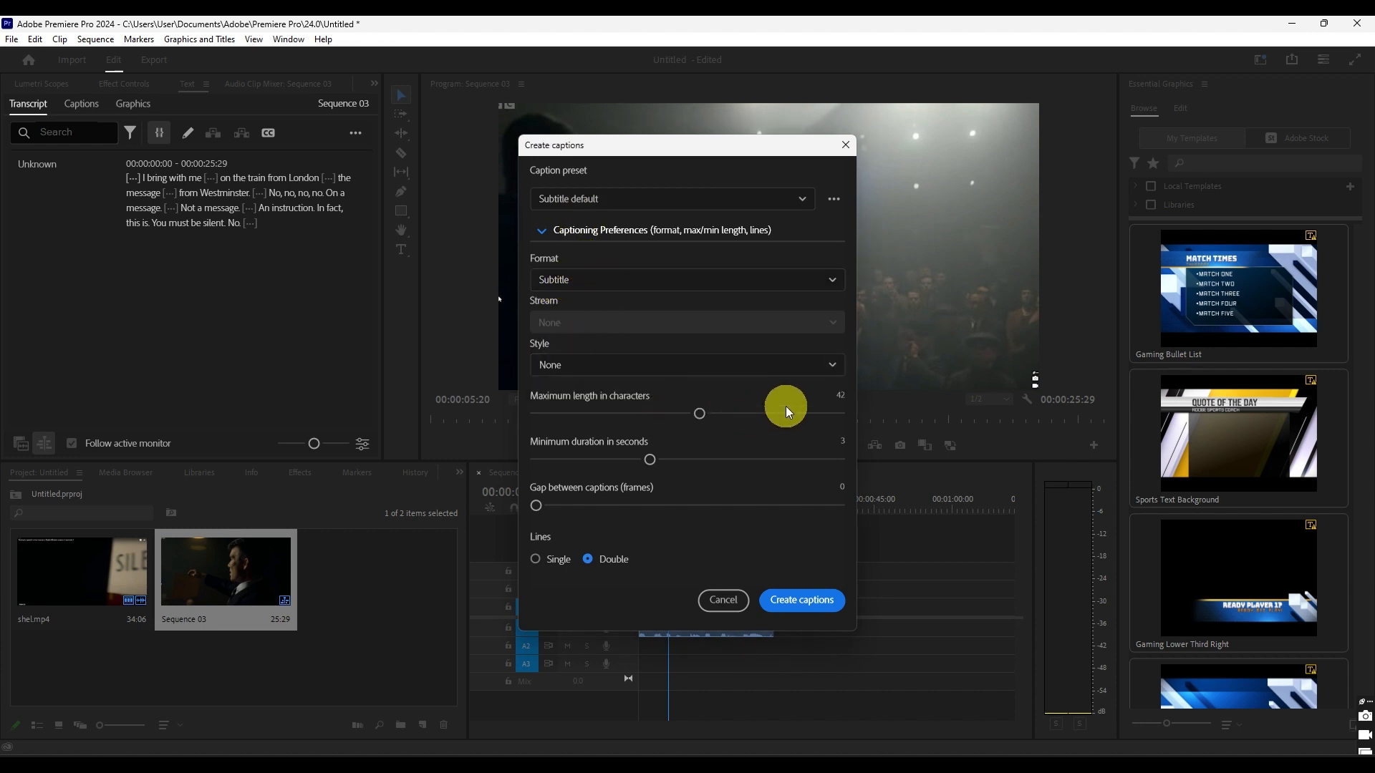
- Create the captions with a maximum length of 15 characters, a minimum duration of 2.5 seconds and single lines
left_click_drag(700, 413, 573, 414)
left_click_drag(647, 457, 616, 460)
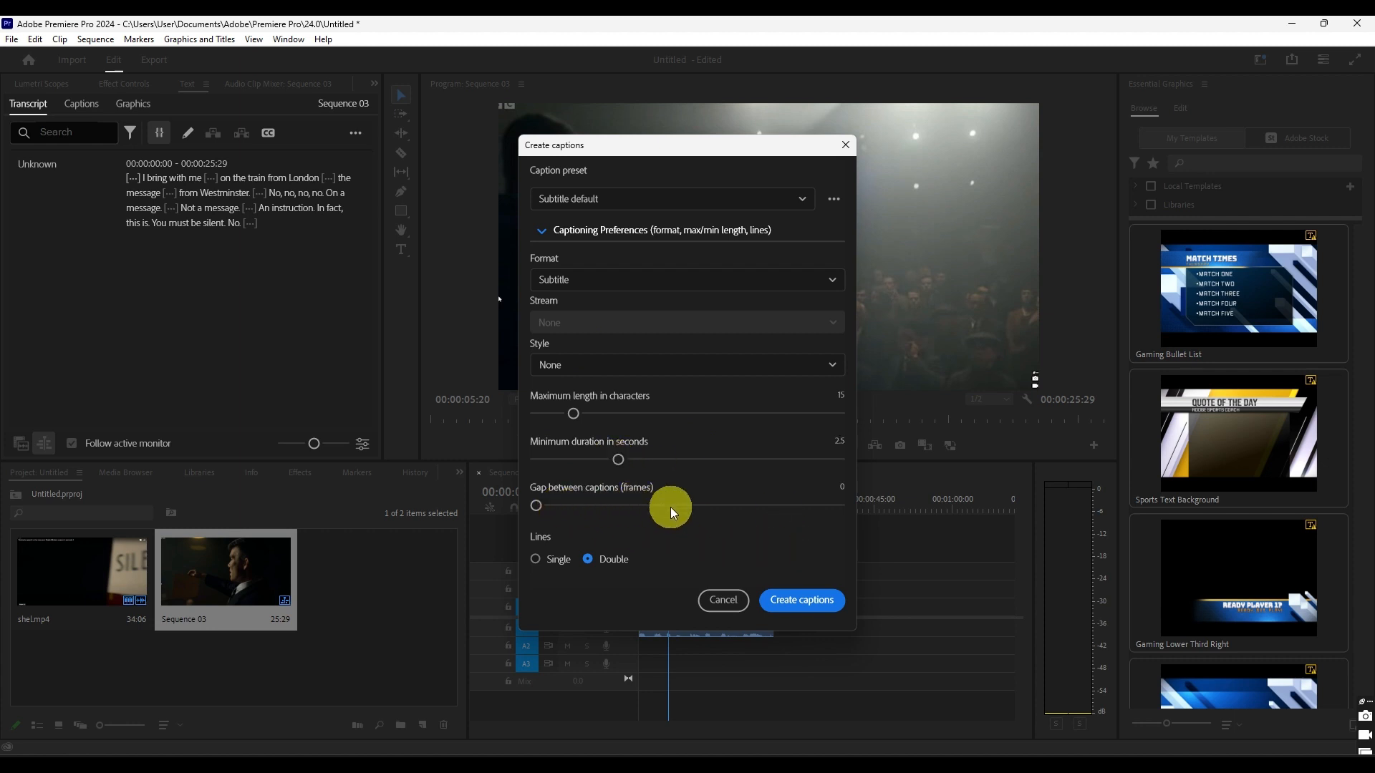
left_click_drag(537, 506, 586, 510)
left_click(536, 559)
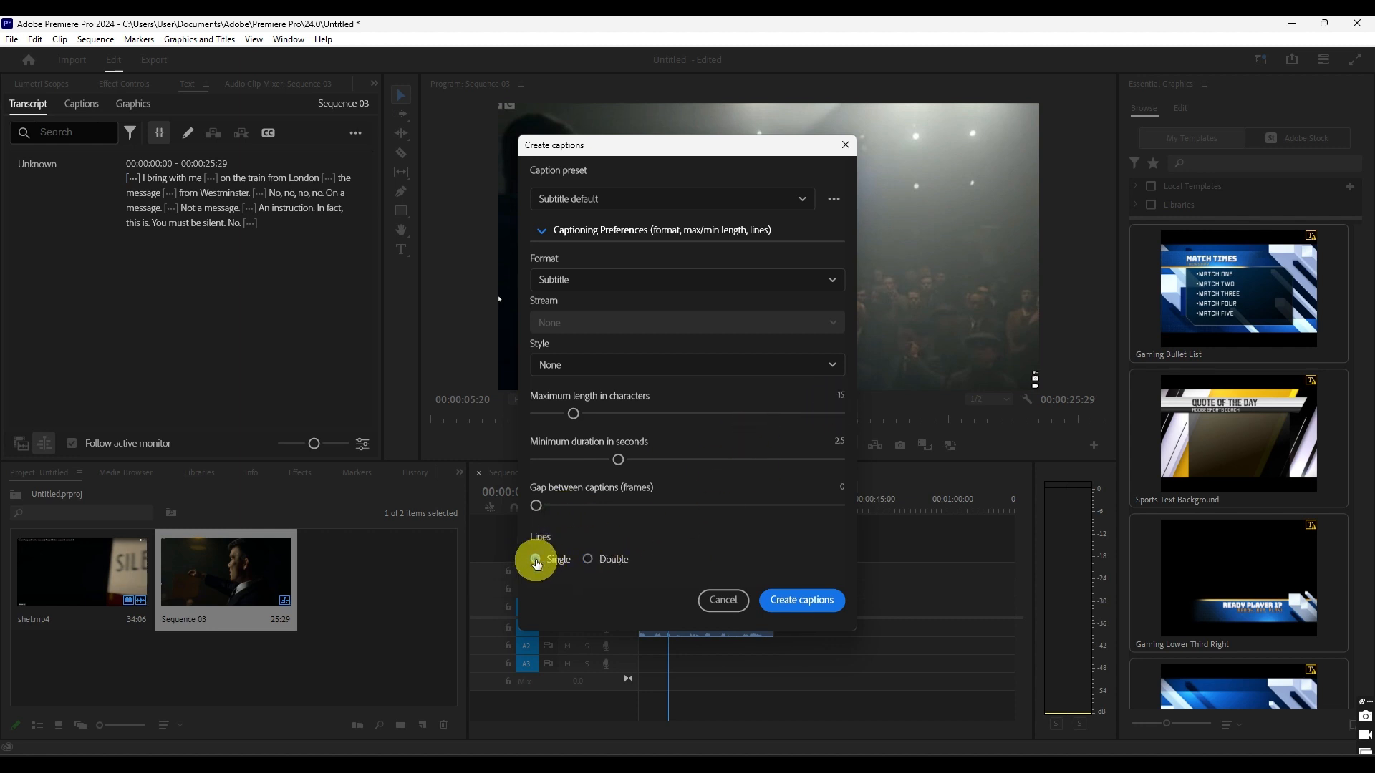
left_click(792, 609)
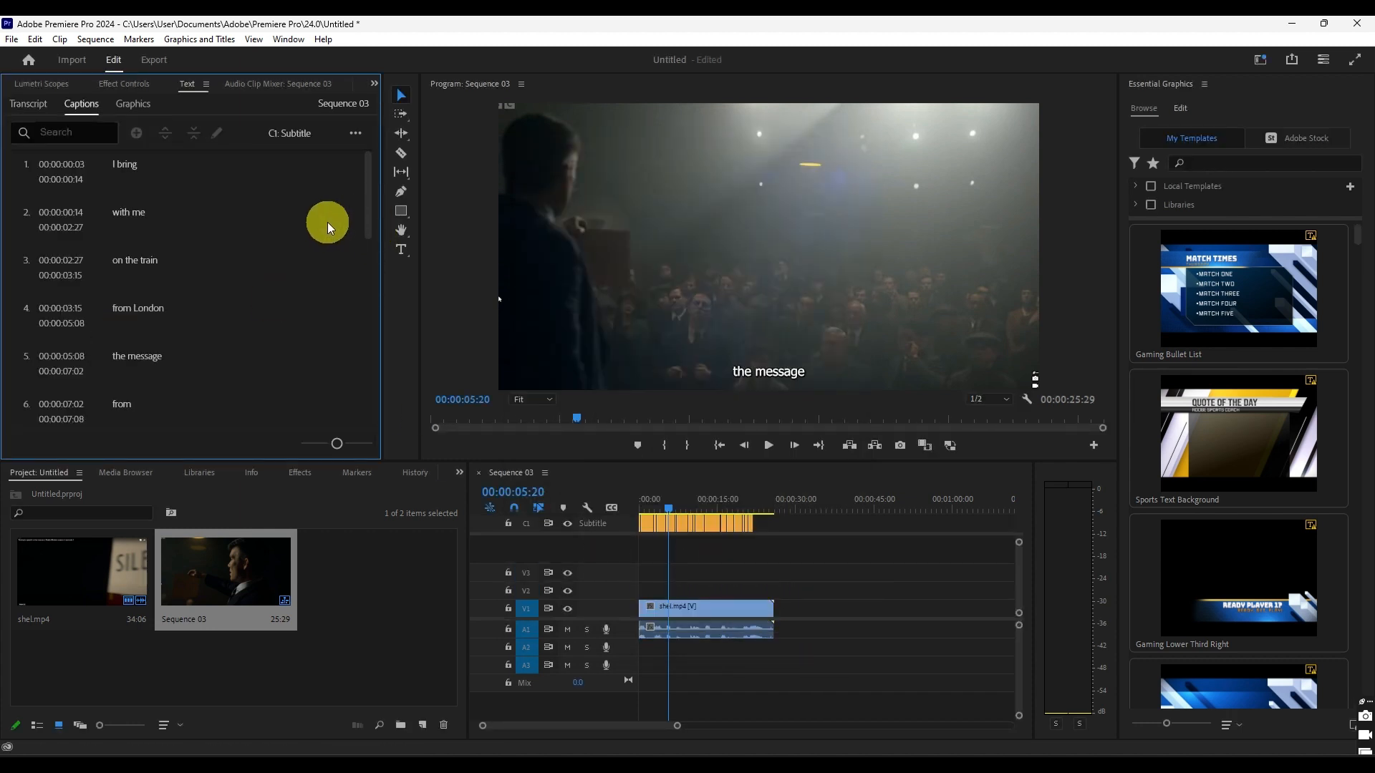
- Look through the first four captions and play the sequence to check the subtitles against the dialogue
left_click(130, 166)
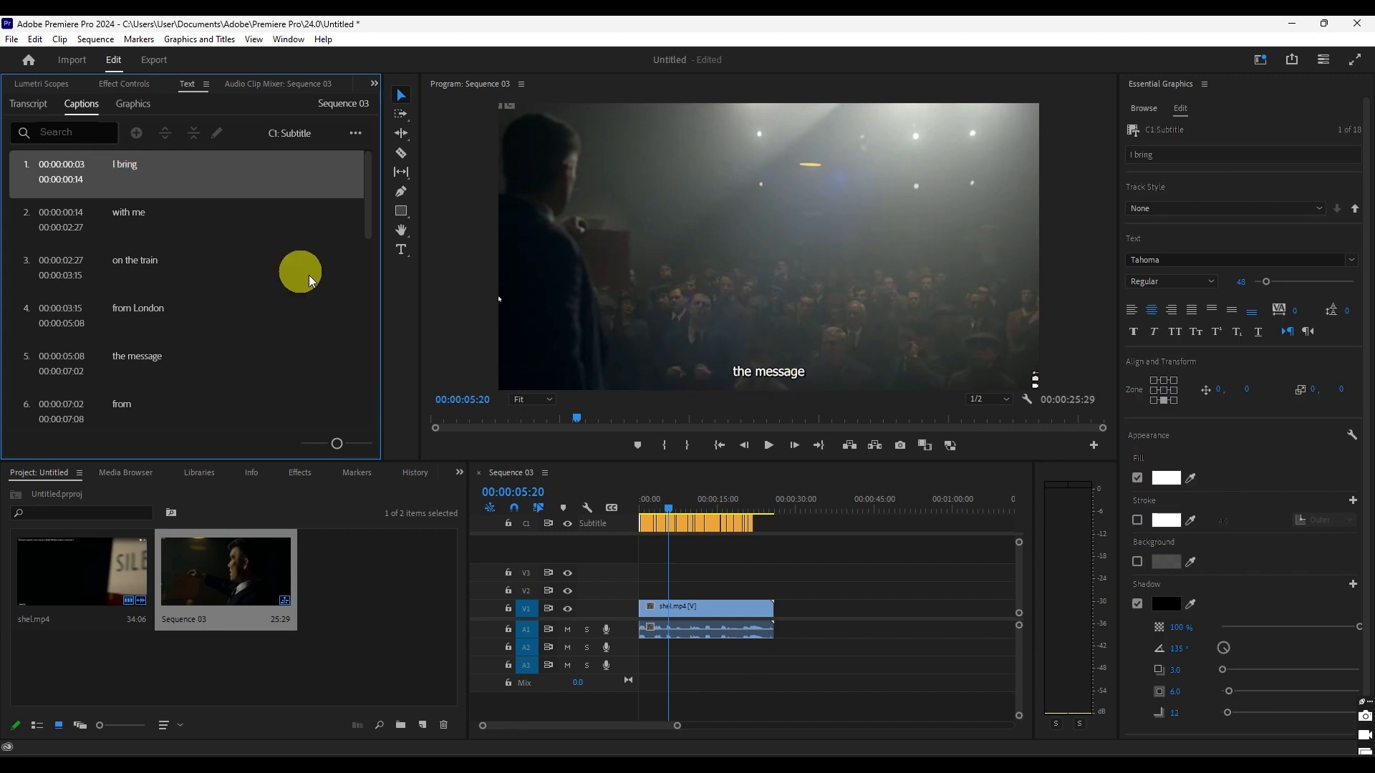
left_click(172, 215)
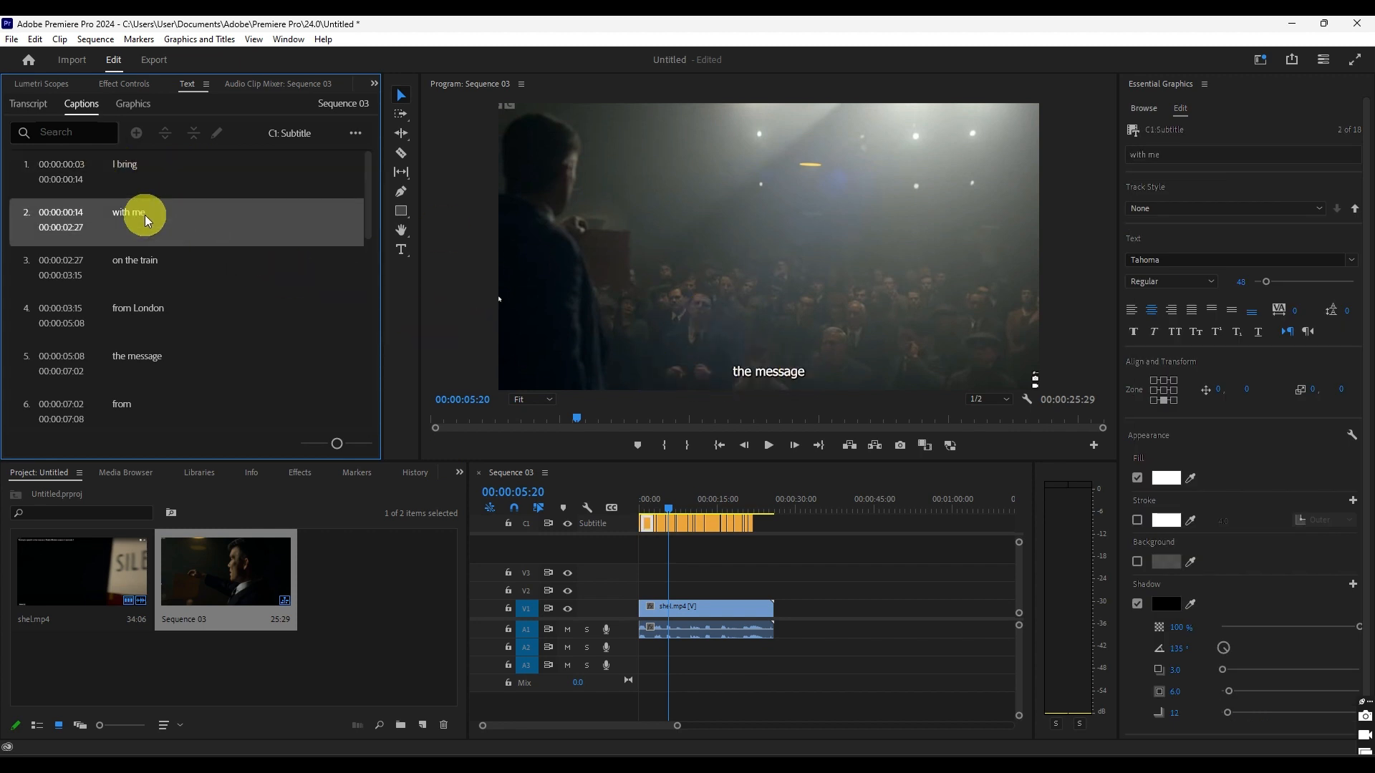
left_click(122, 275)
left_click(199, 335)
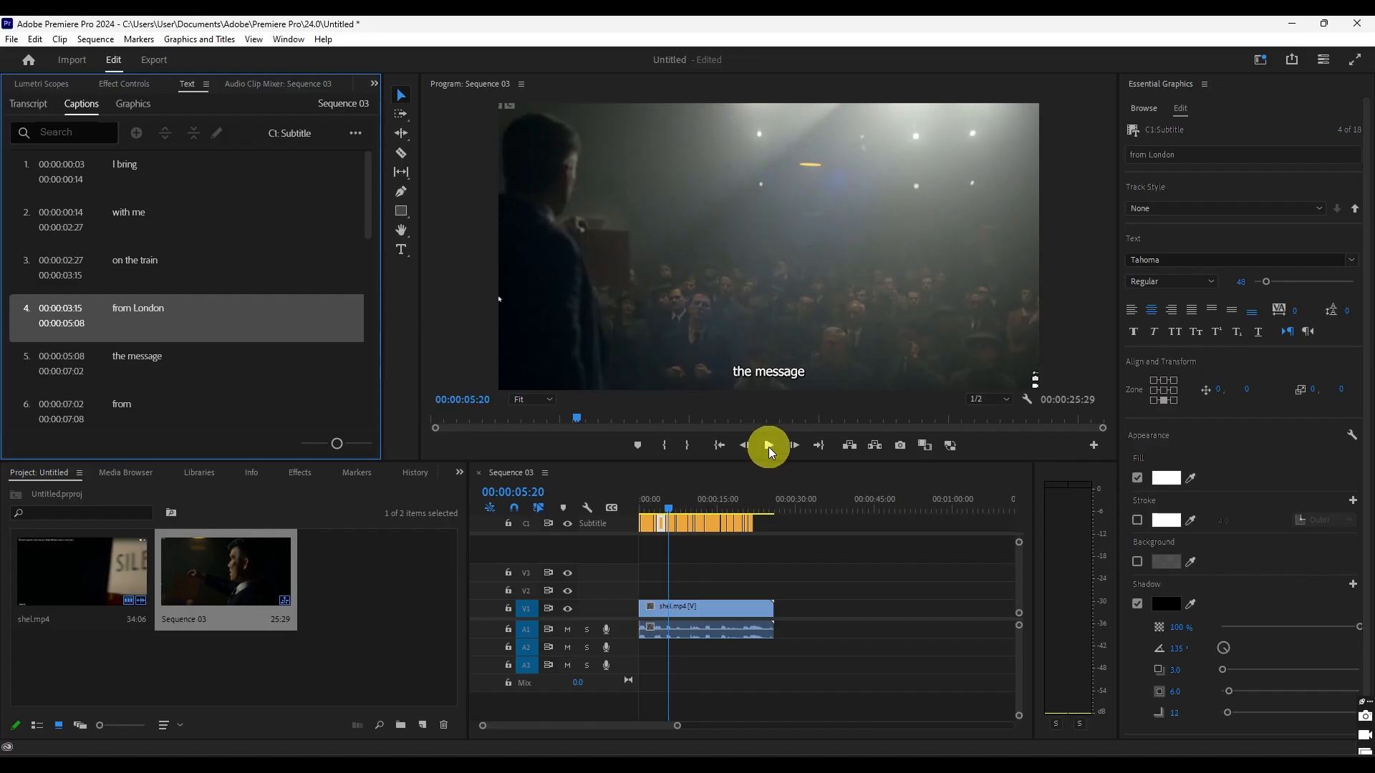
left_click(767, 447)
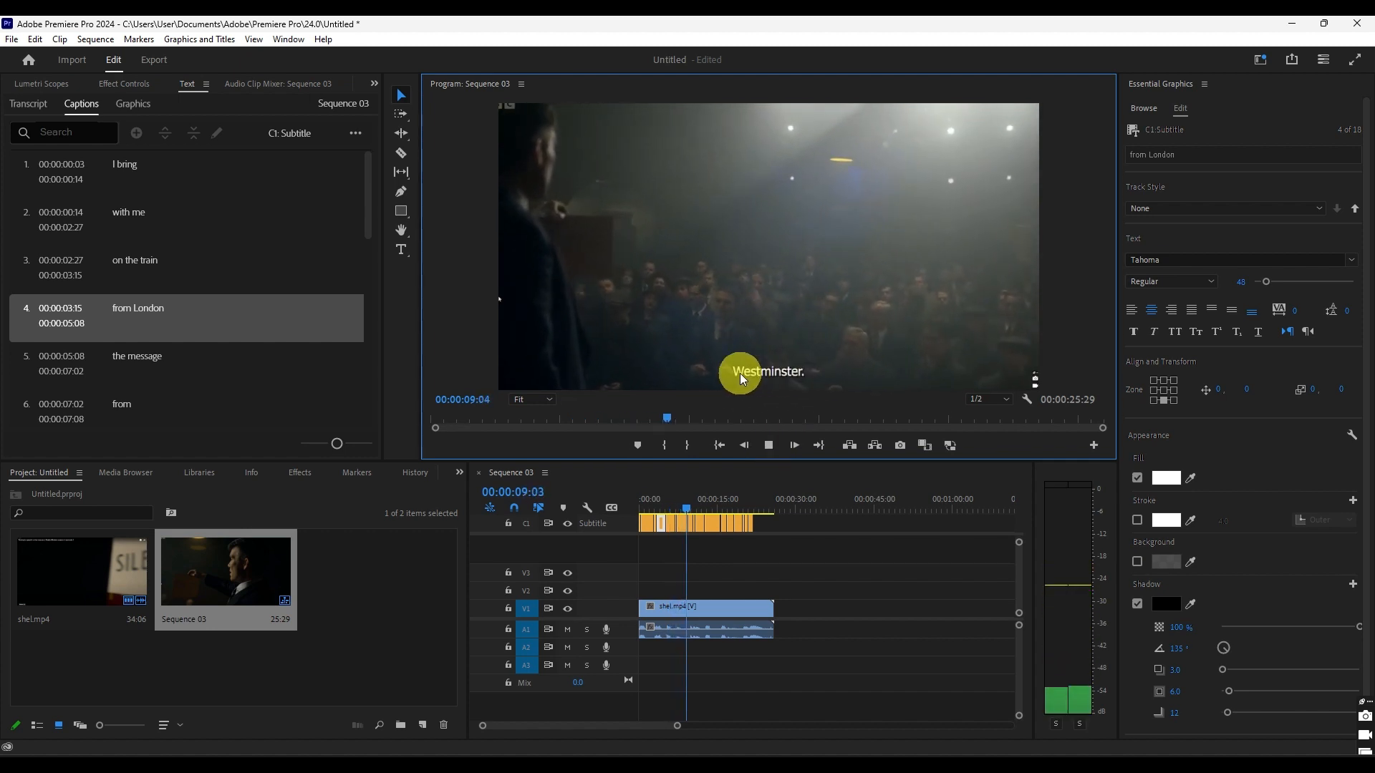
left_click(771, 440)
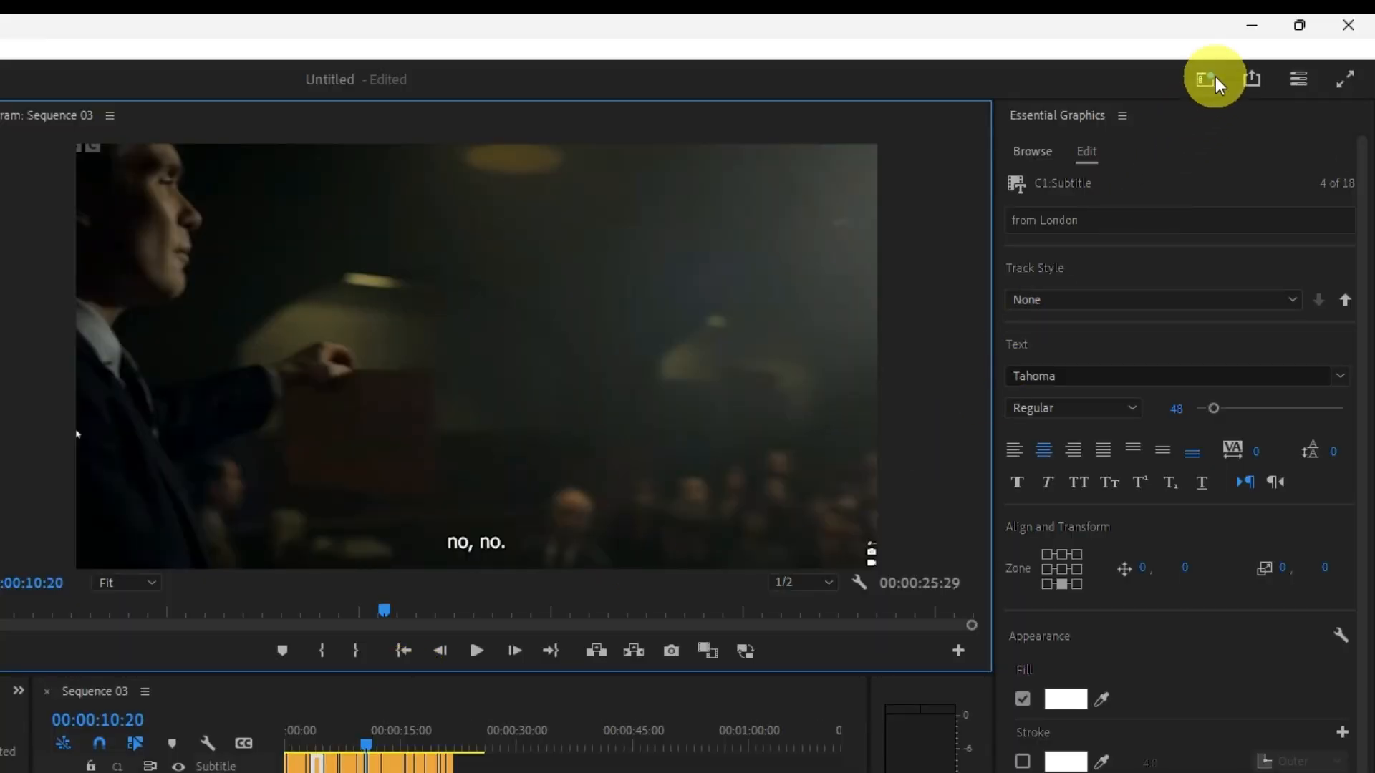
- In the Captions and Graphics workspace, set all captions on the subtitle track to Bauhaus 93 at size 169
left_click(1209, 76)
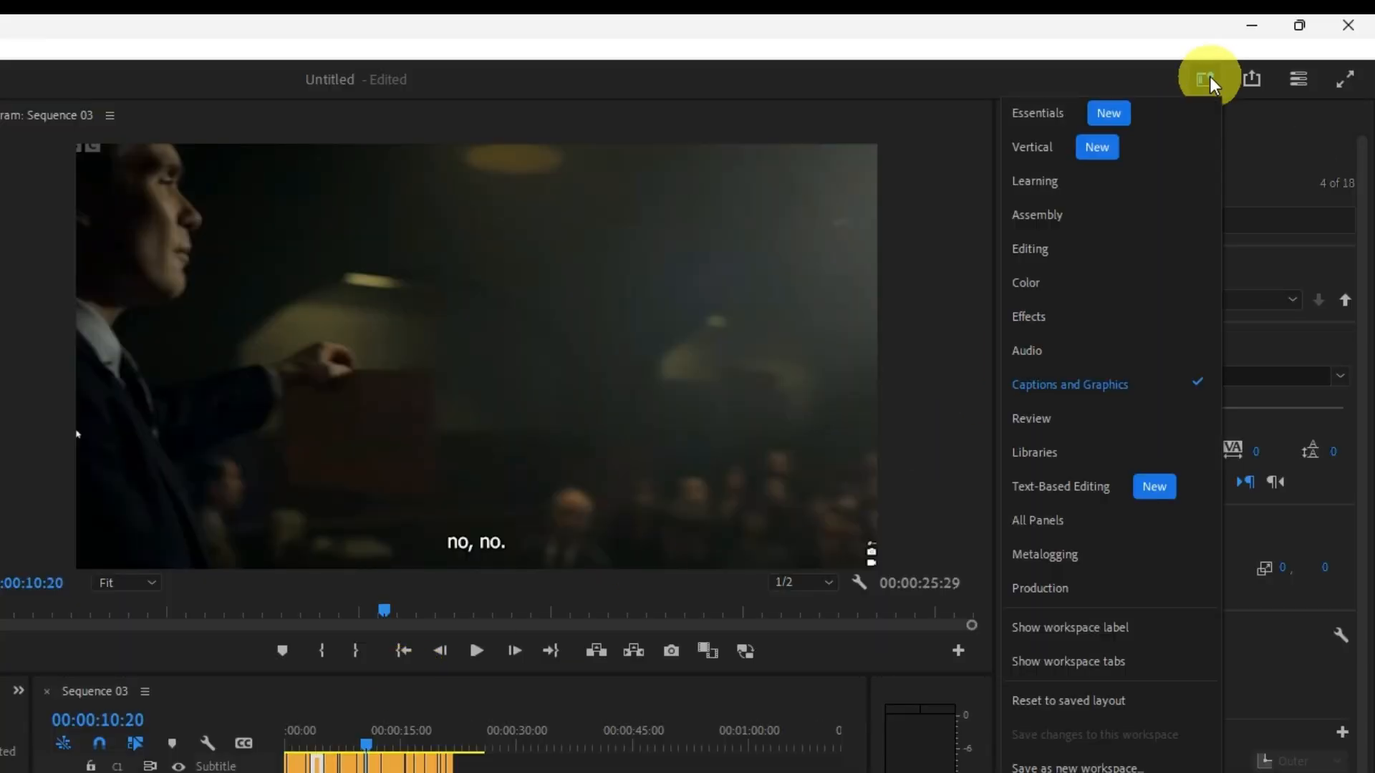
left_click(1118, 385)
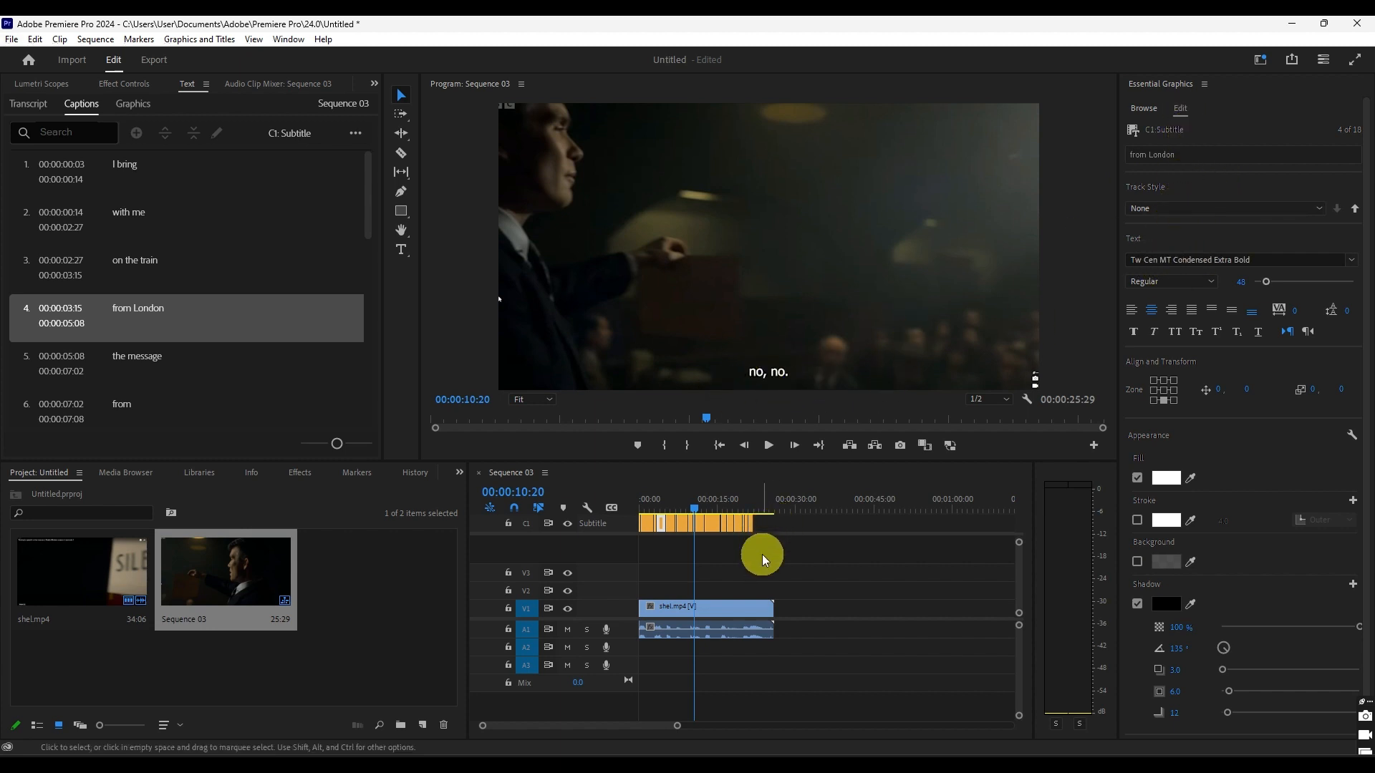
left_click_drag(771, 542, 609, 514)
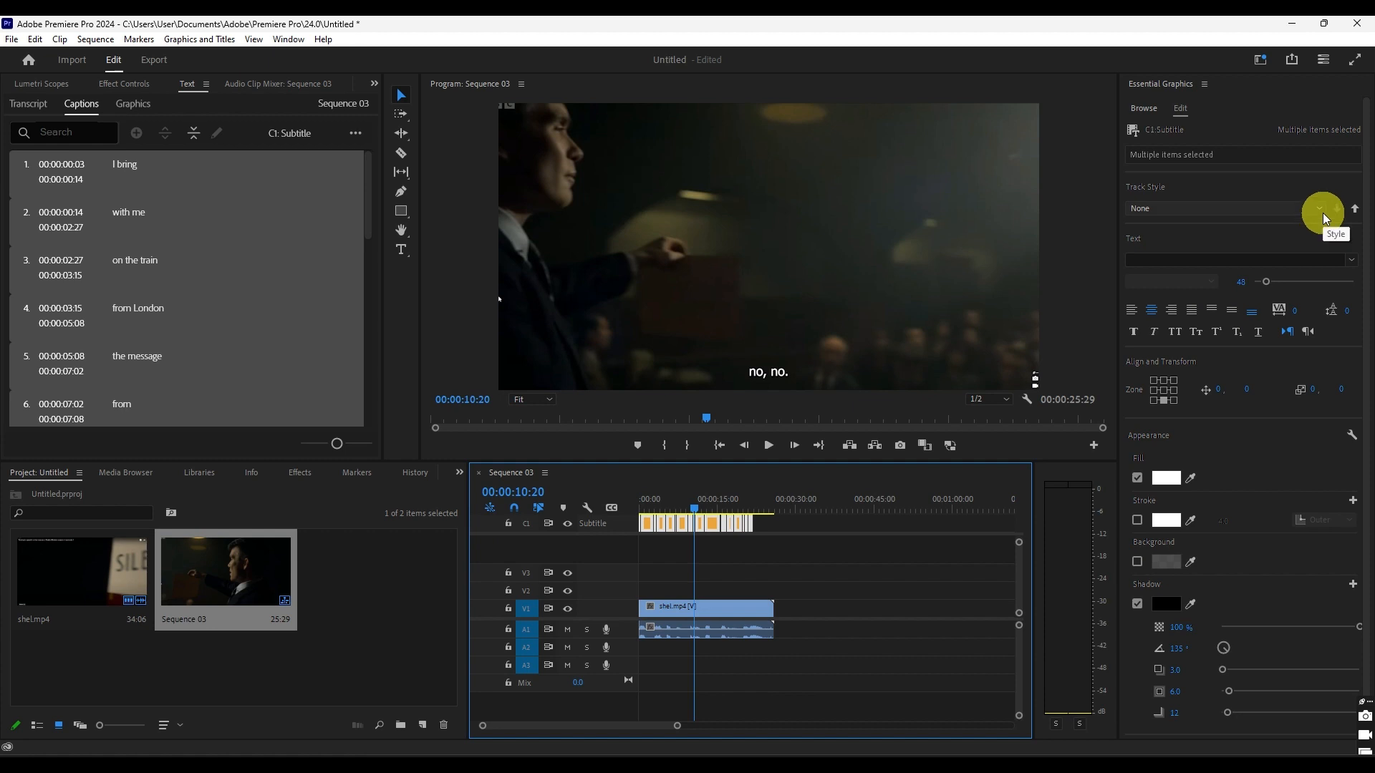
left_click(1321, 262)
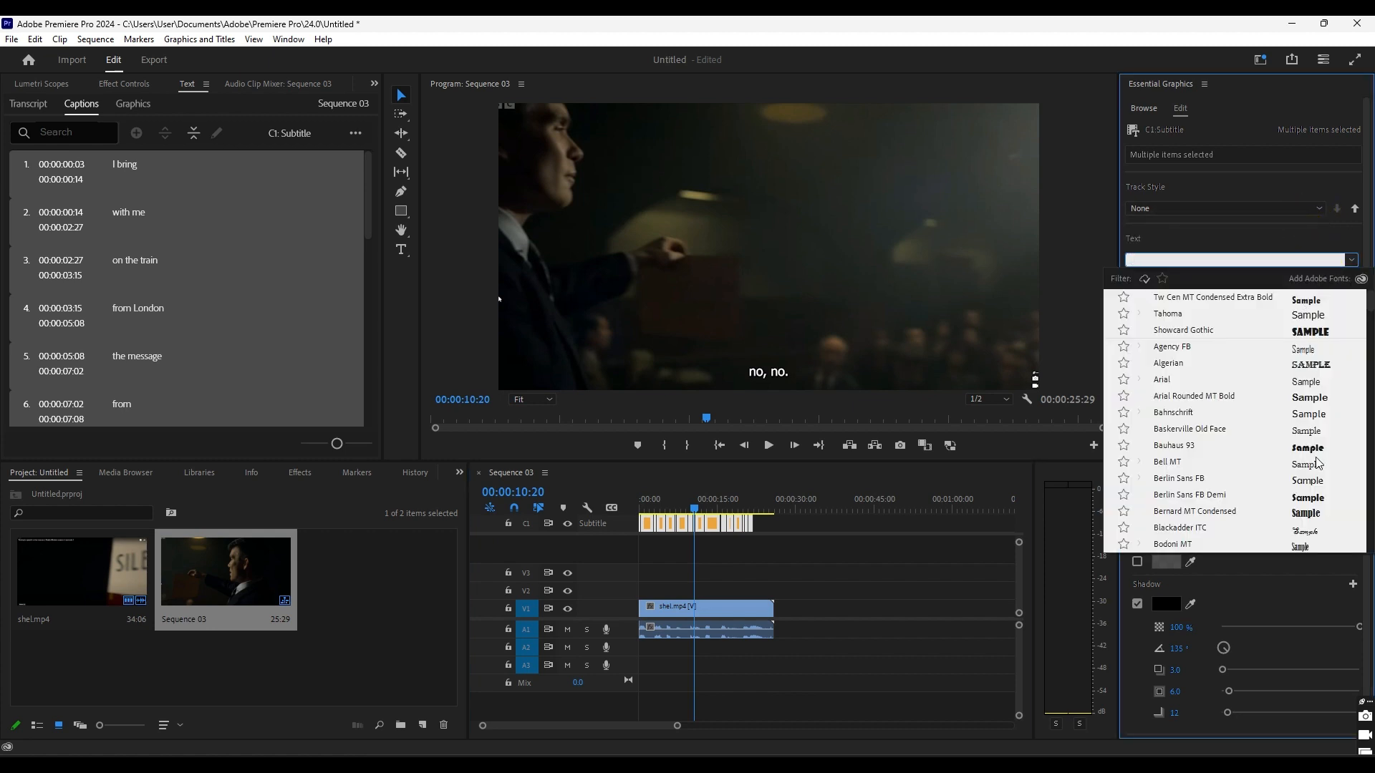
left_click(1292, 445)
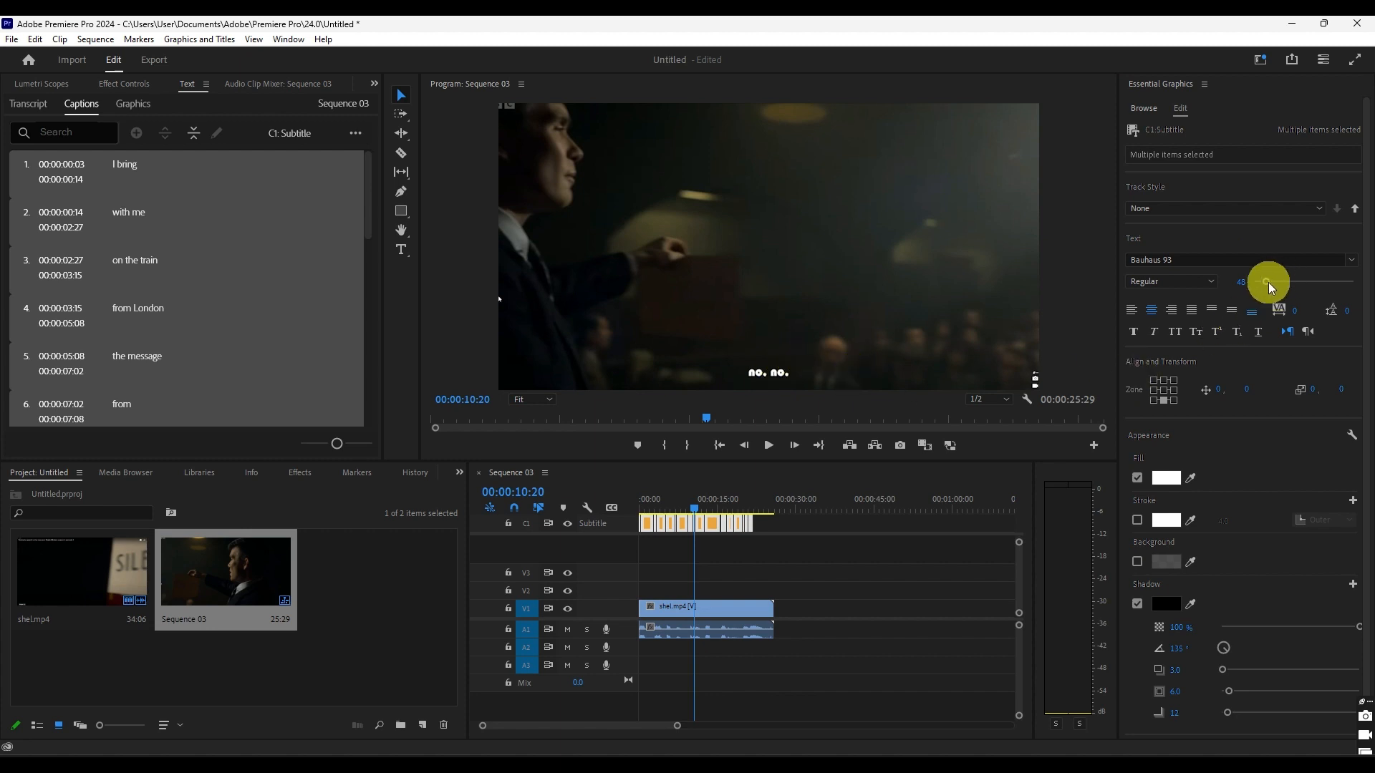
left_click_drag(1264, 285, 1295, 278)
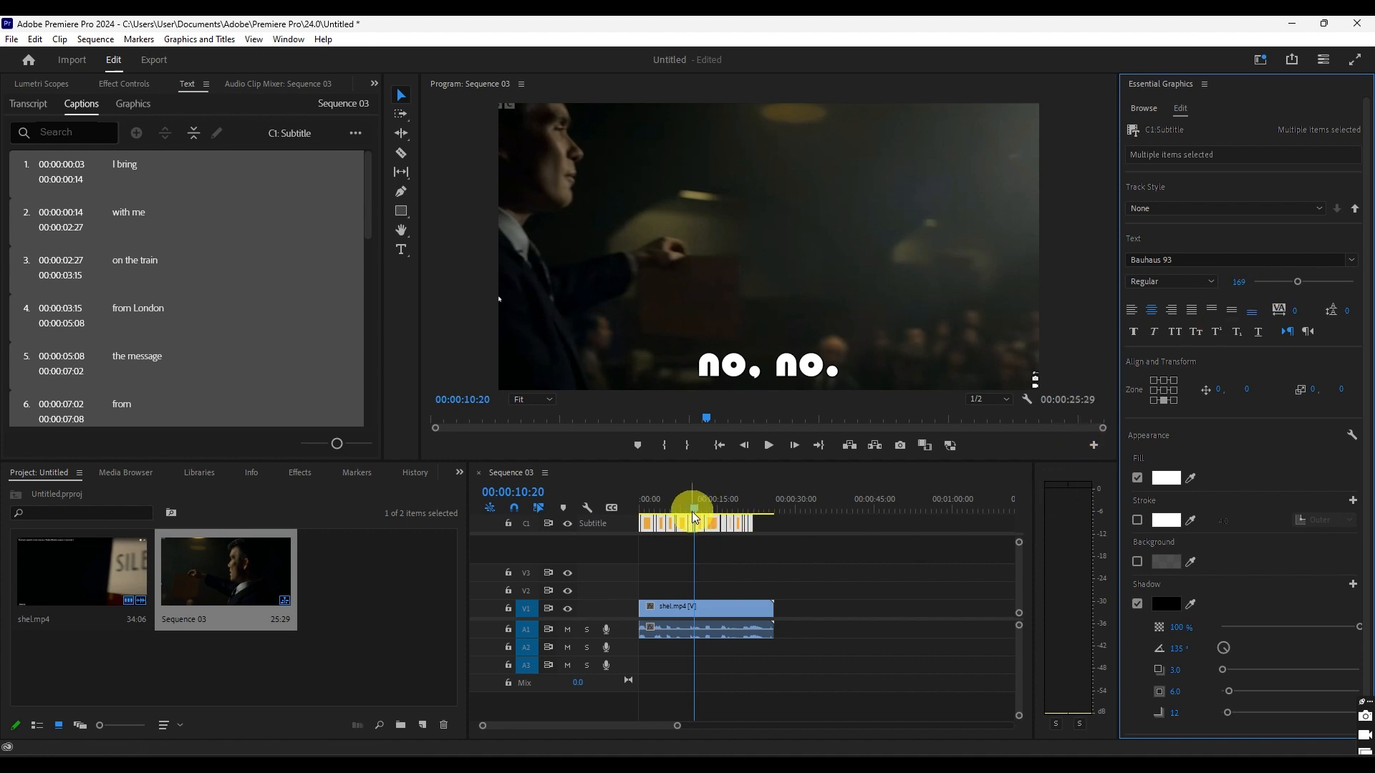
- Apply All Caps to the selected captions and keep their fill colour white (FFFFFF)
left_click_drag(693, 505, 639, 507)
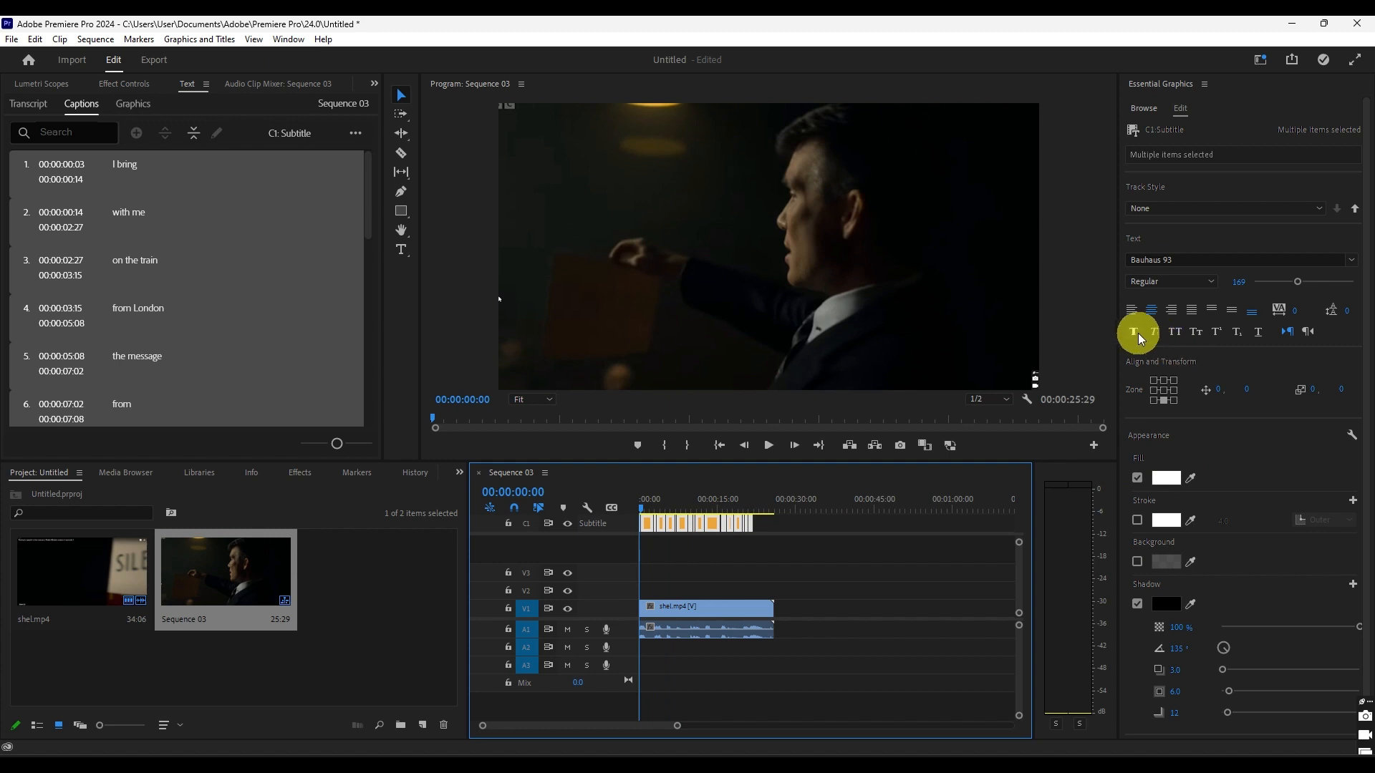
left_click(1175, 333)
left_click(659, 500)
left_click(1165, 477)
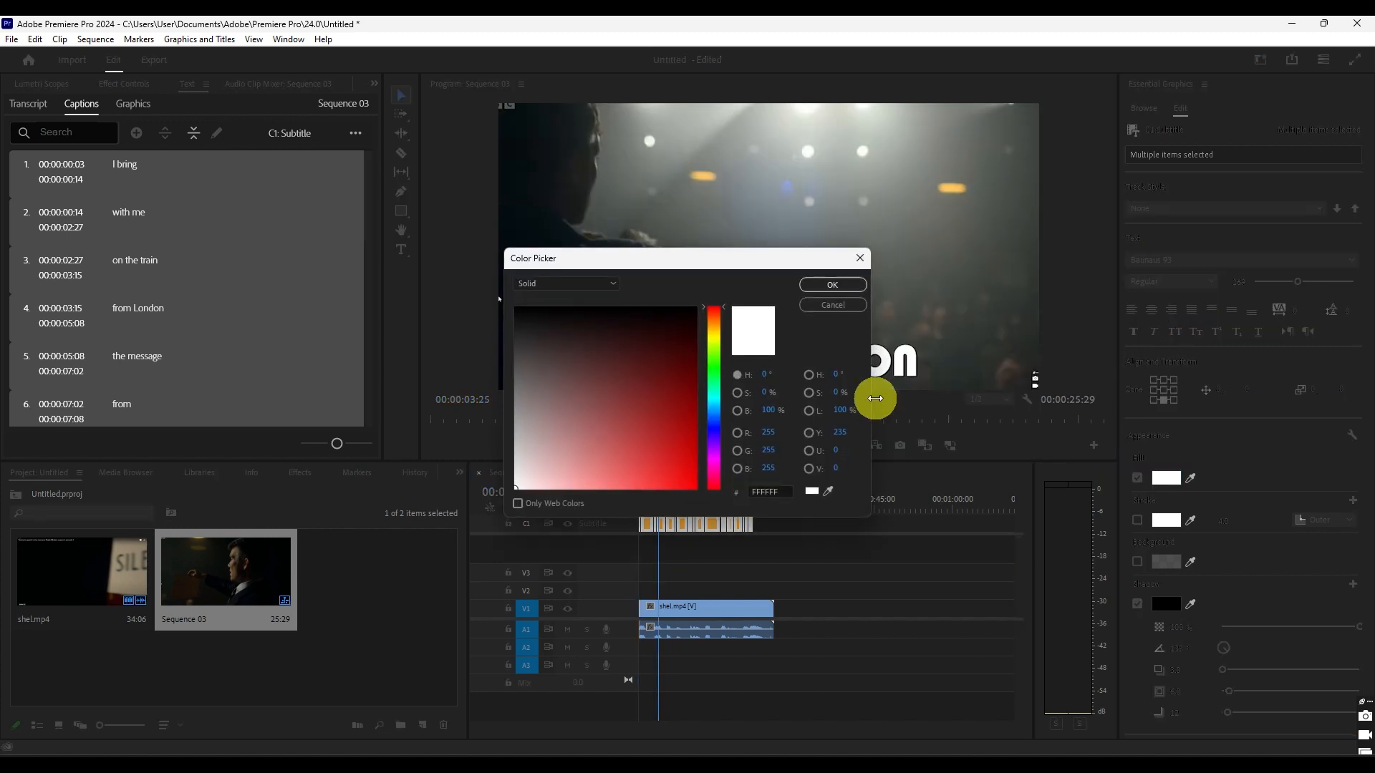
left_click(834, 284)
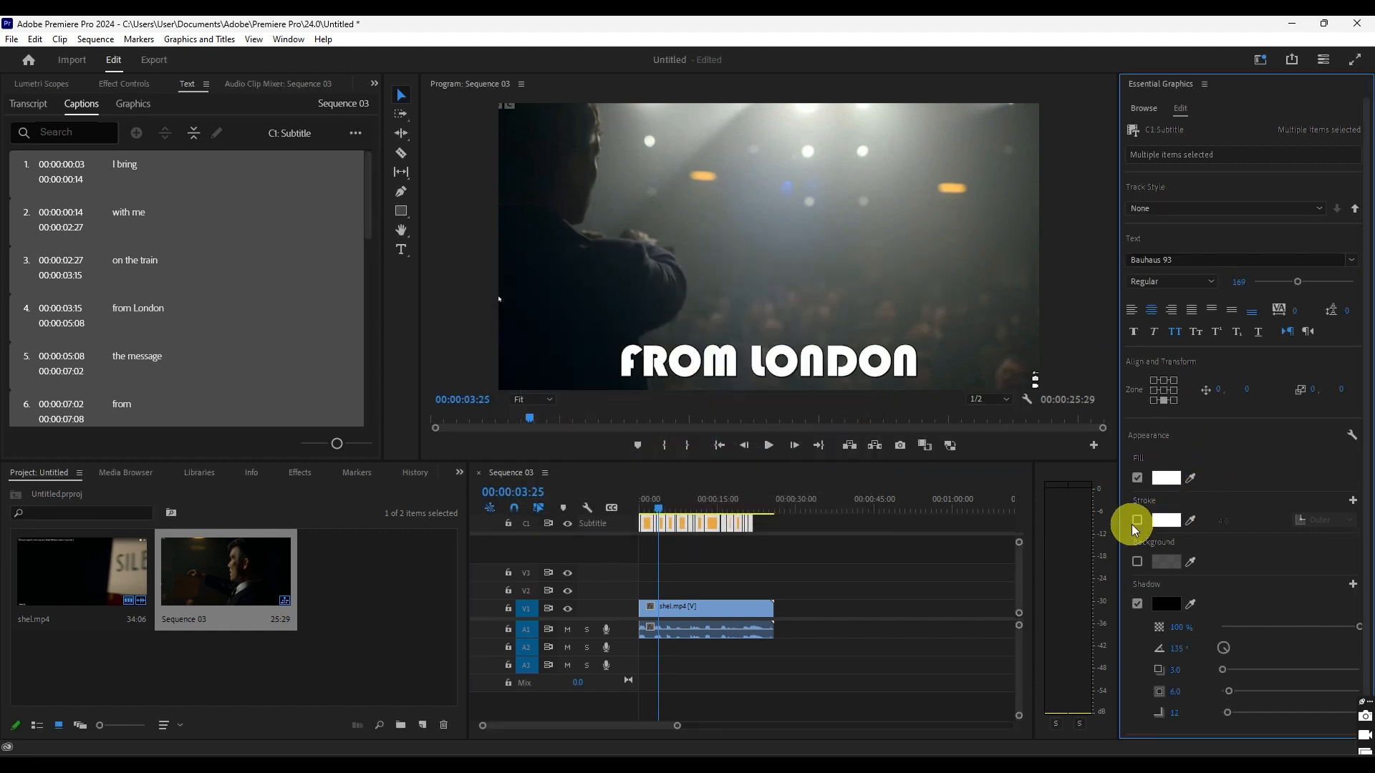
- Add a black outer stroke of width 8 to the selected captions and play the sequence to check the look
left_click(1138, 520)
left_click(1166, 521)
left_click_drag(658, 348, 618, 313)
left_click(834, 285)
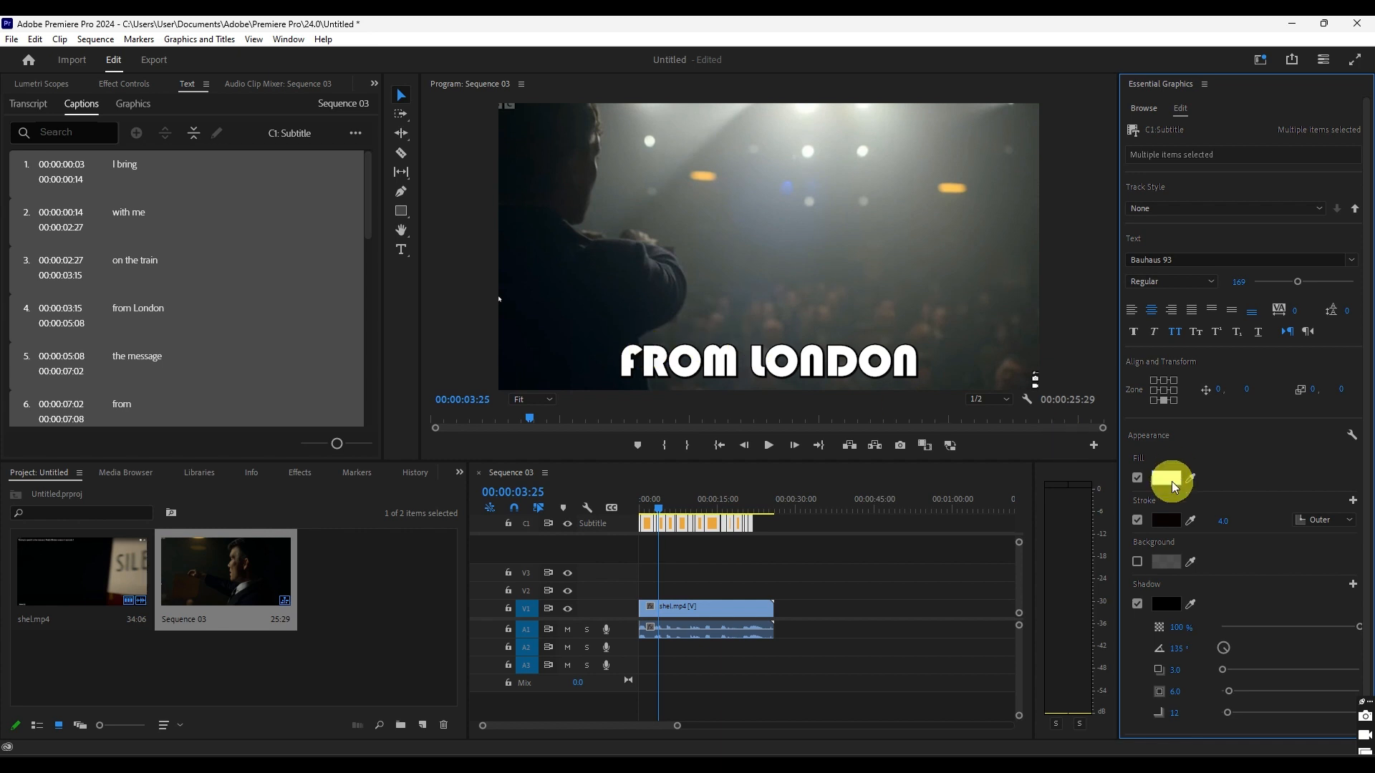
left_click(1223, 520)
type("8")
key("Return")
key("space")
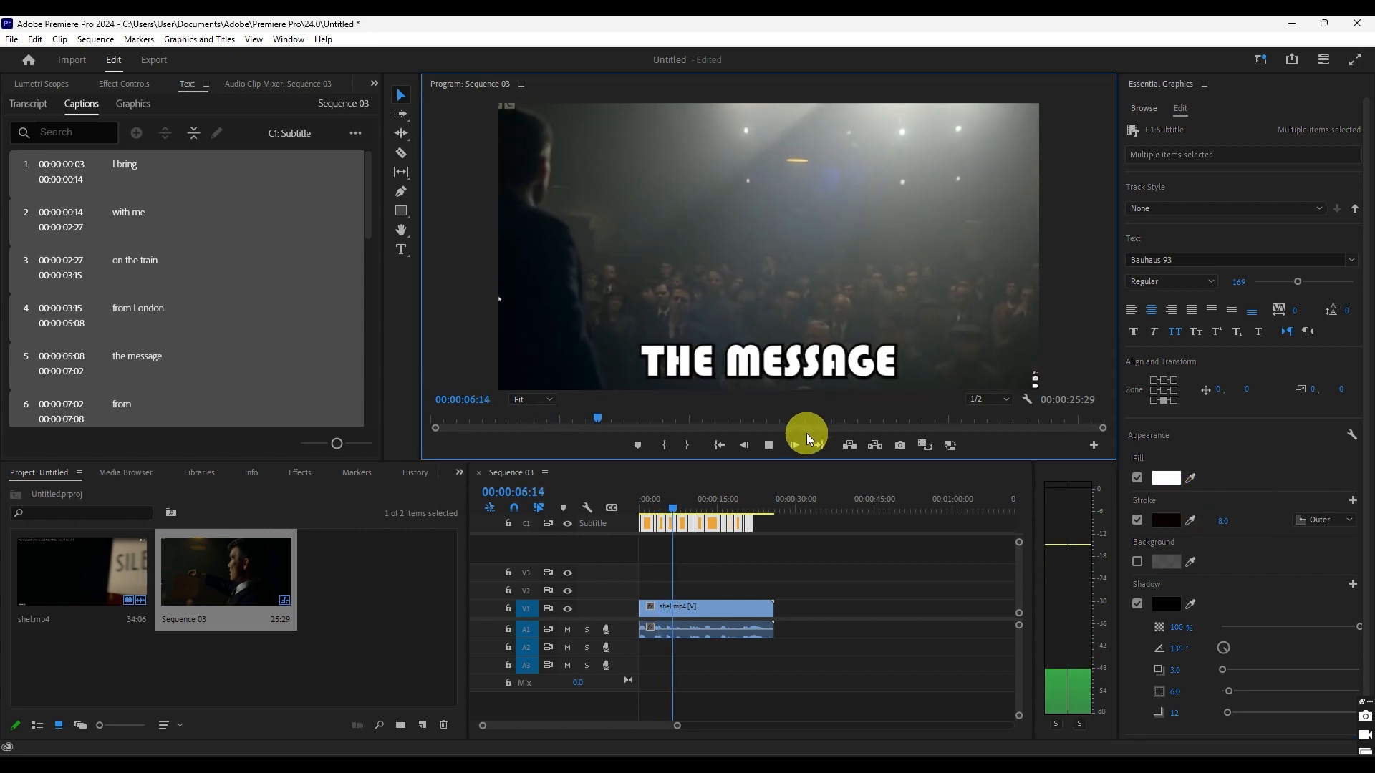
left_click(774, 449)
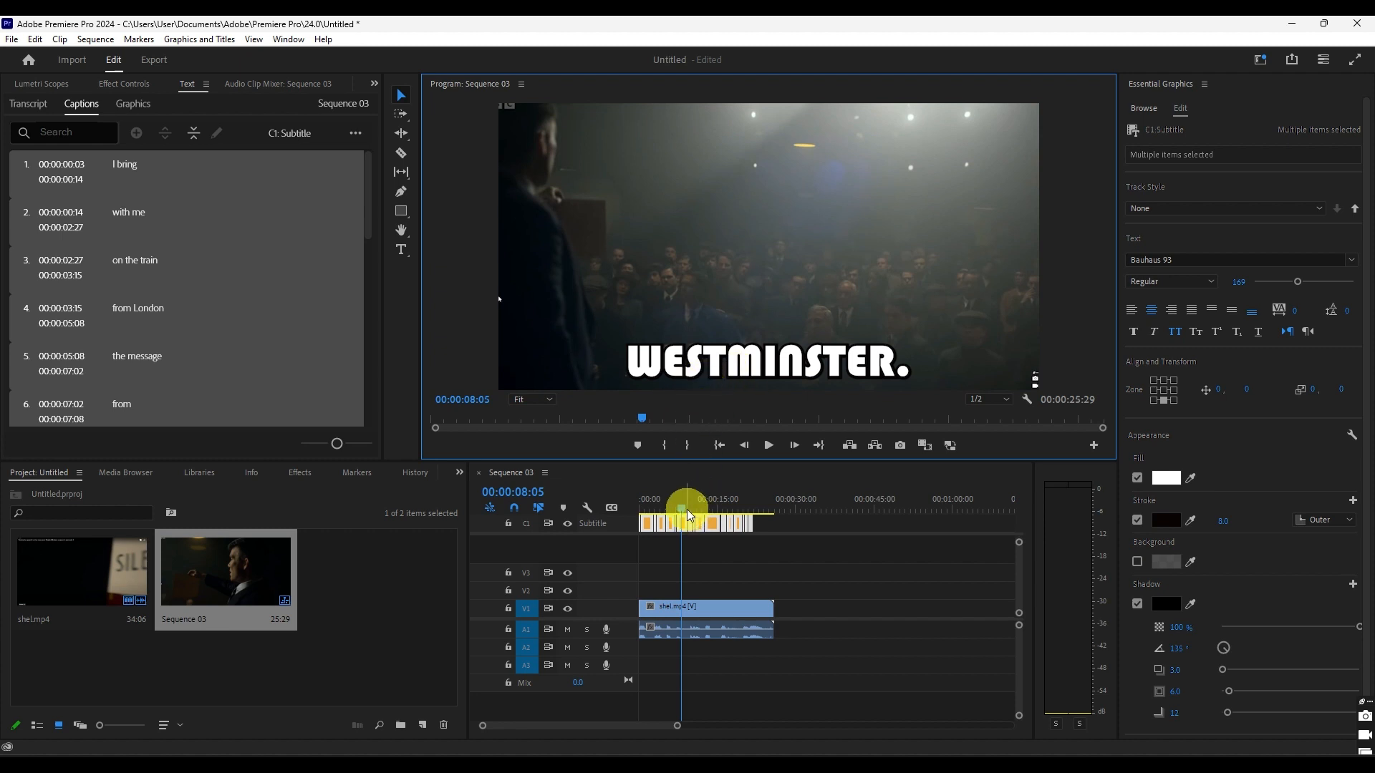
- Upgrade all captions on the subtitle track to graphics
left_click(291, 132)
left_click_drag(760, 524, 510, 513)
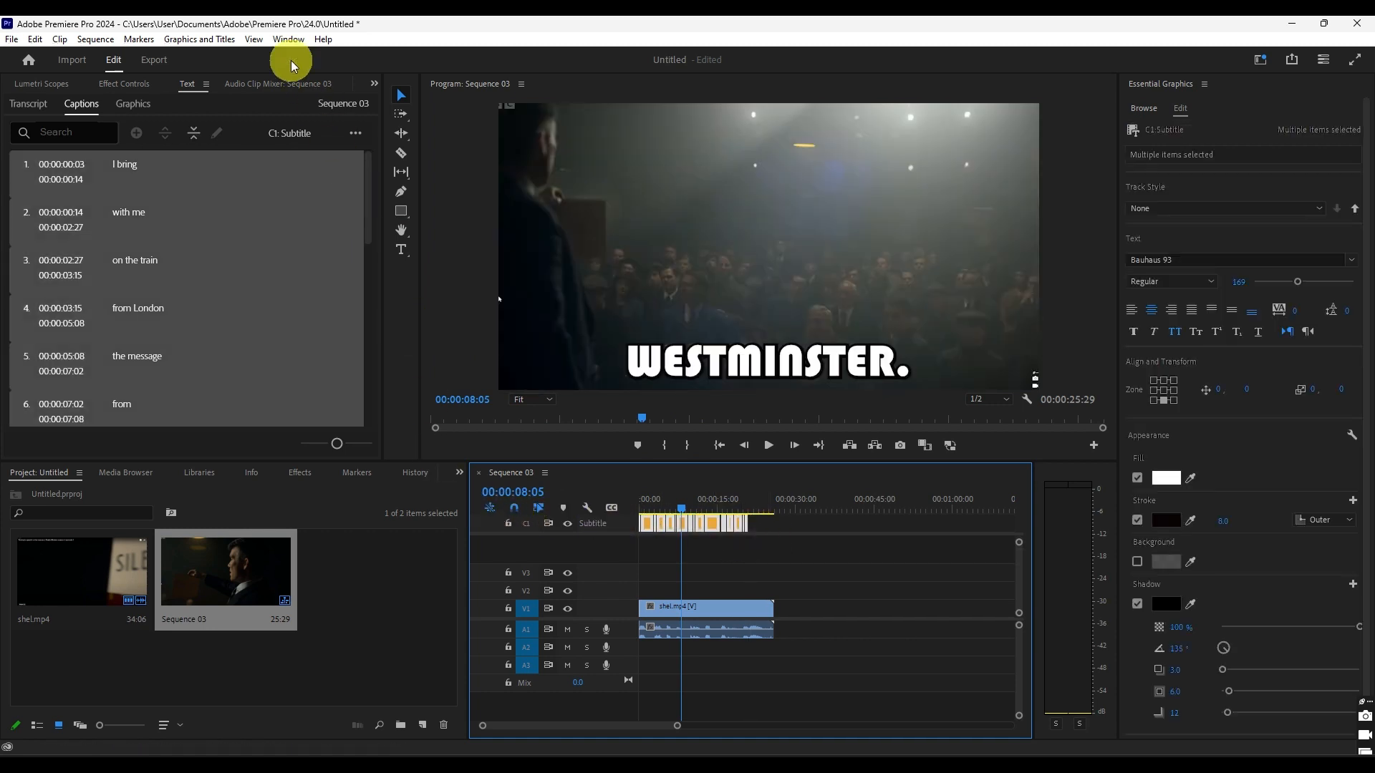
left_click(199, 39)
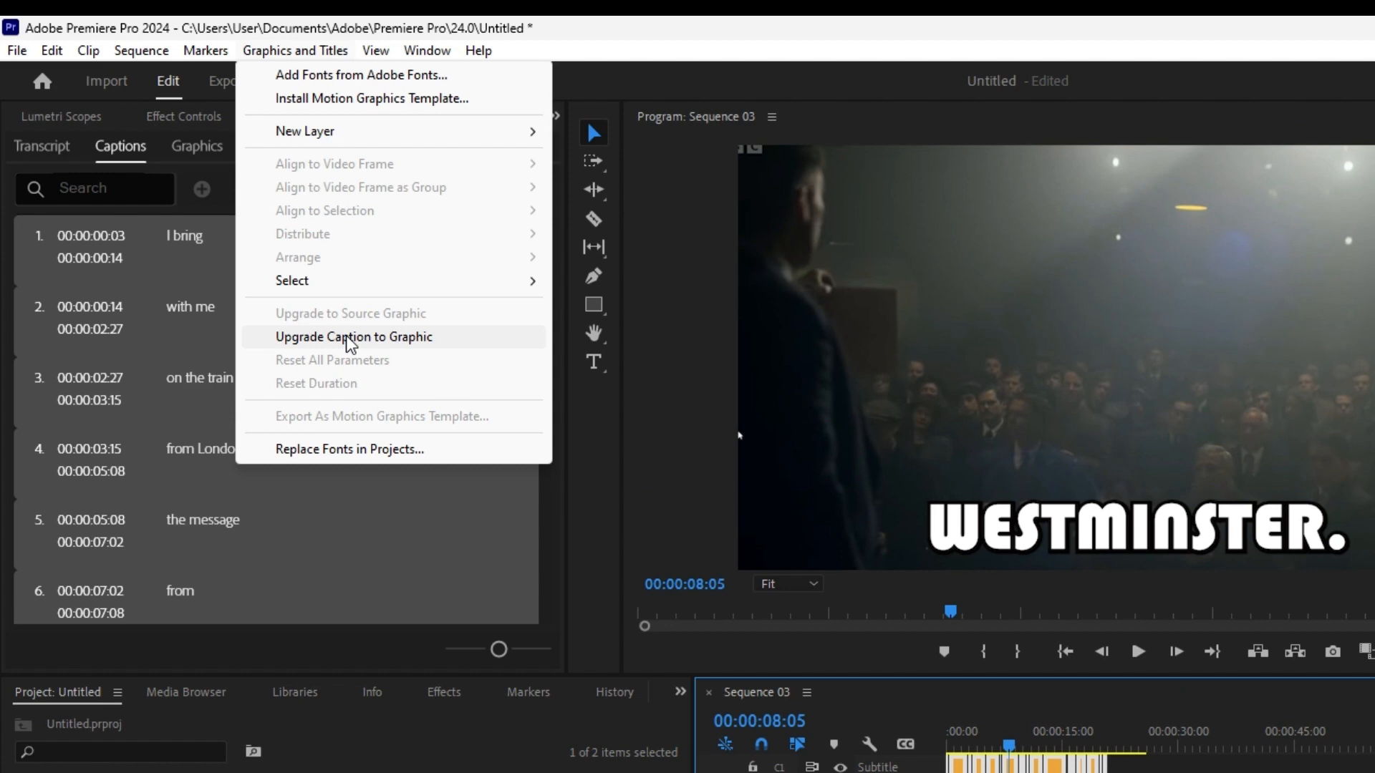
left_click(342, 338)
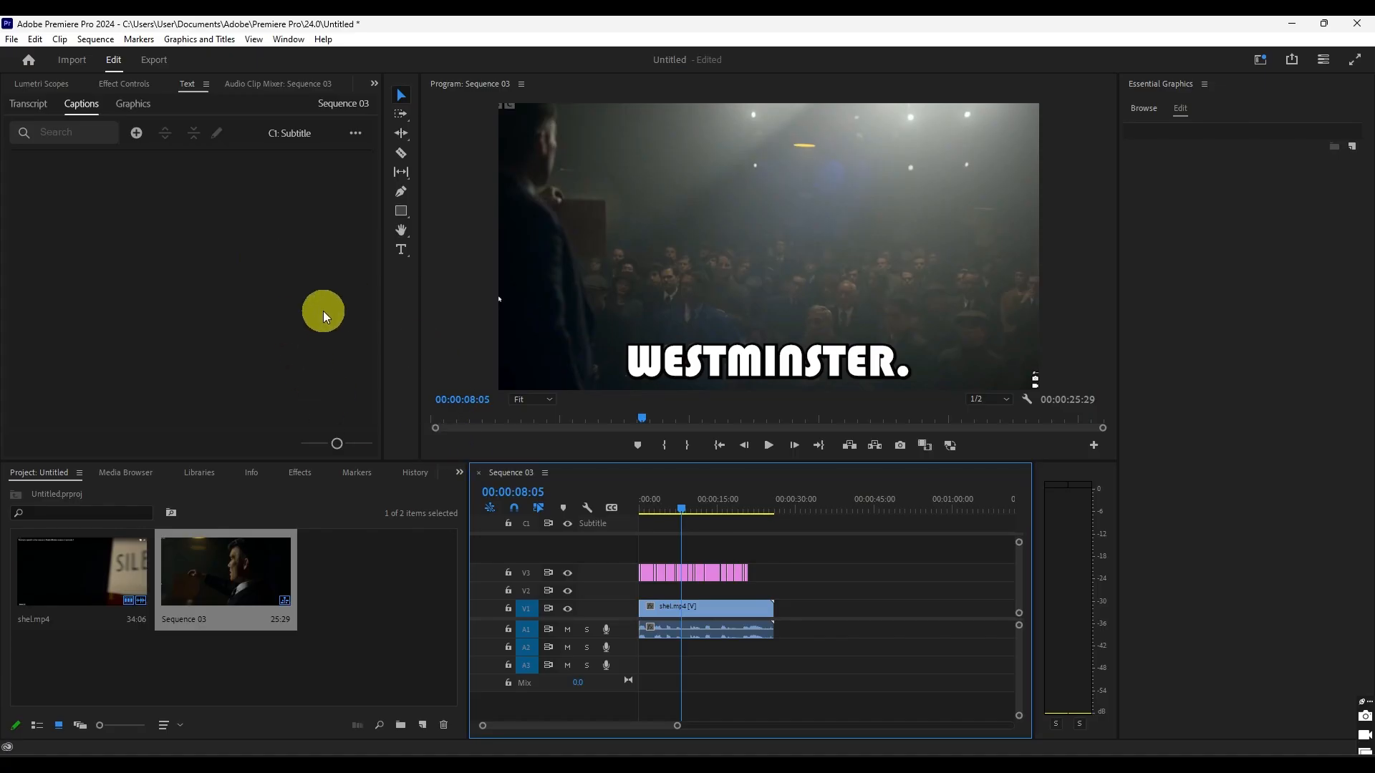
- Show the effect controls of the "Not a message." graphic with the playhead on it at 00:00:13:09
left_click(713, 577)
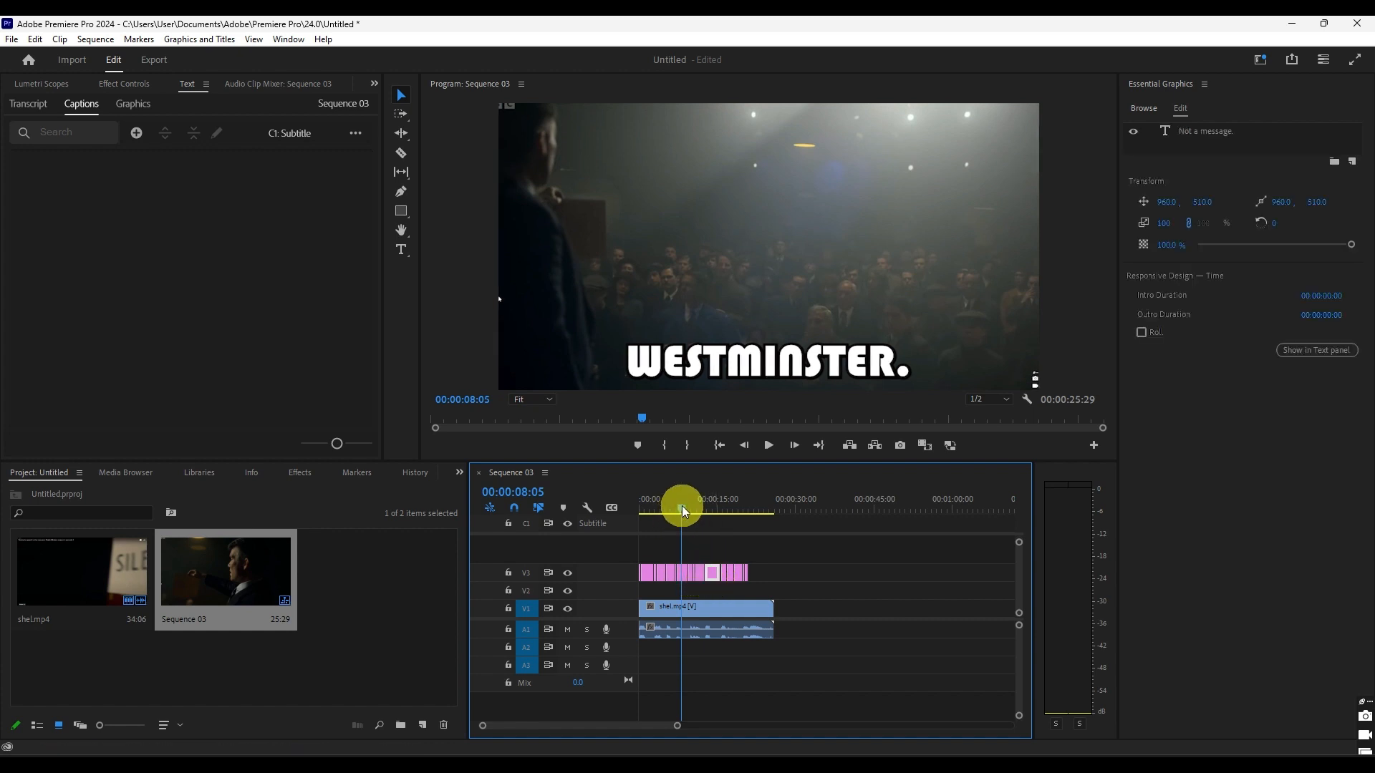
left_click_drag(682, 506, 709, 505)
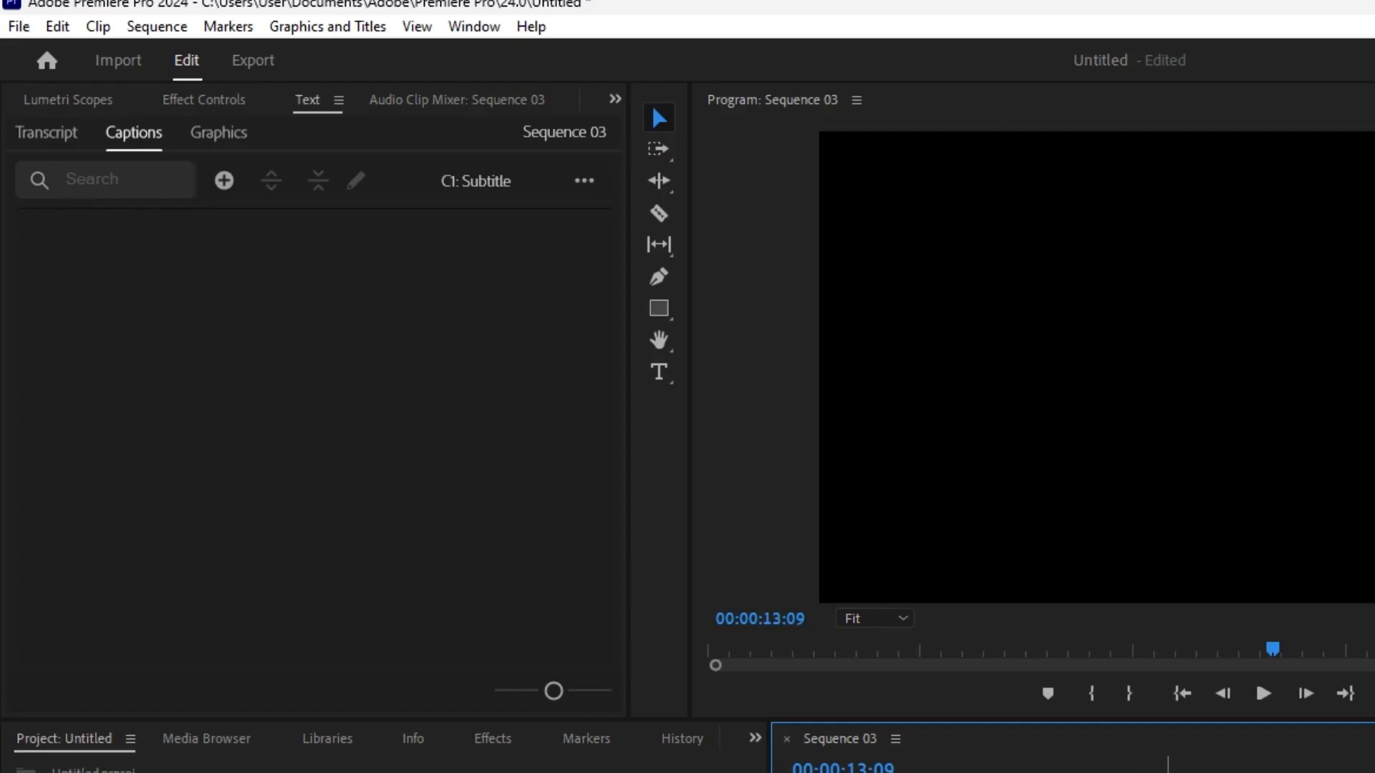
left_click(203, 100)
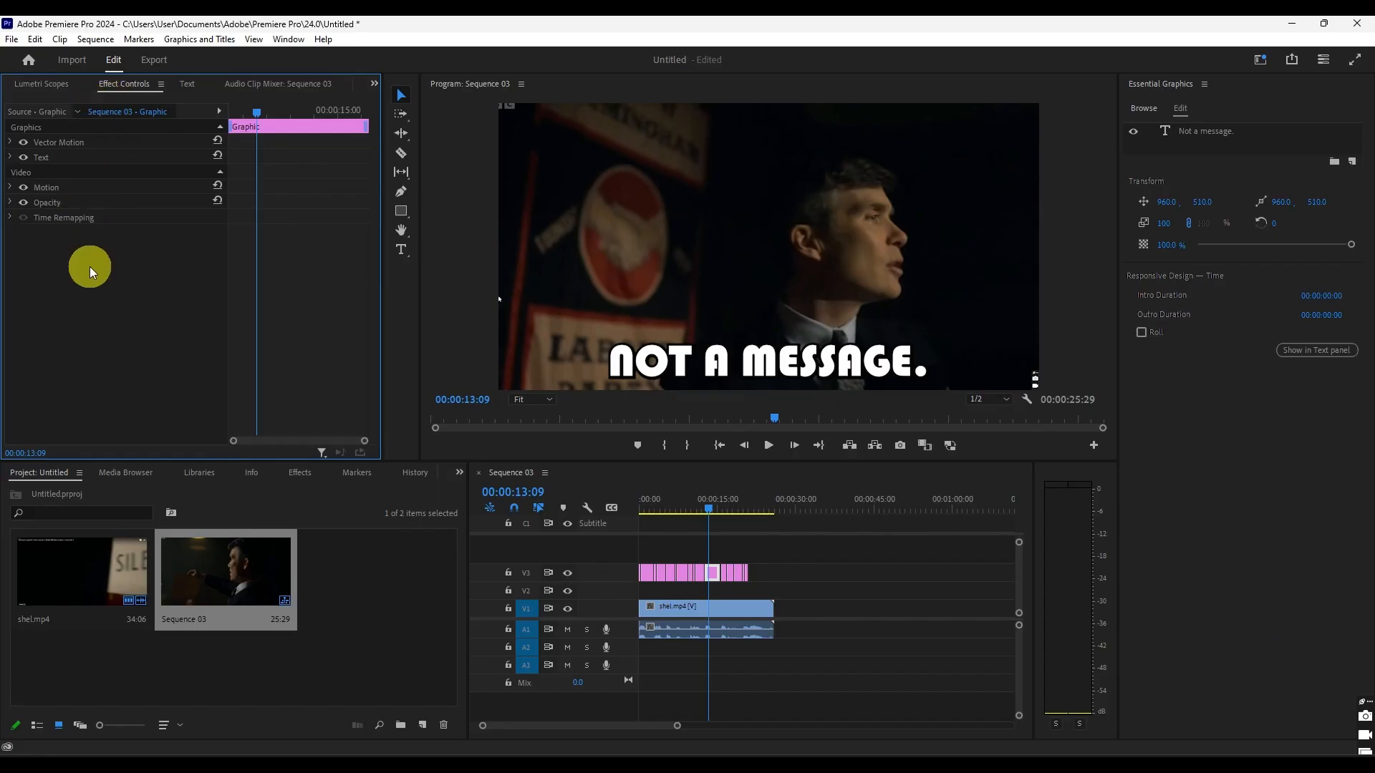
- Find the Transform video effect and apply it to the "Not a message." graphic on track V3
left_click(298, 472)
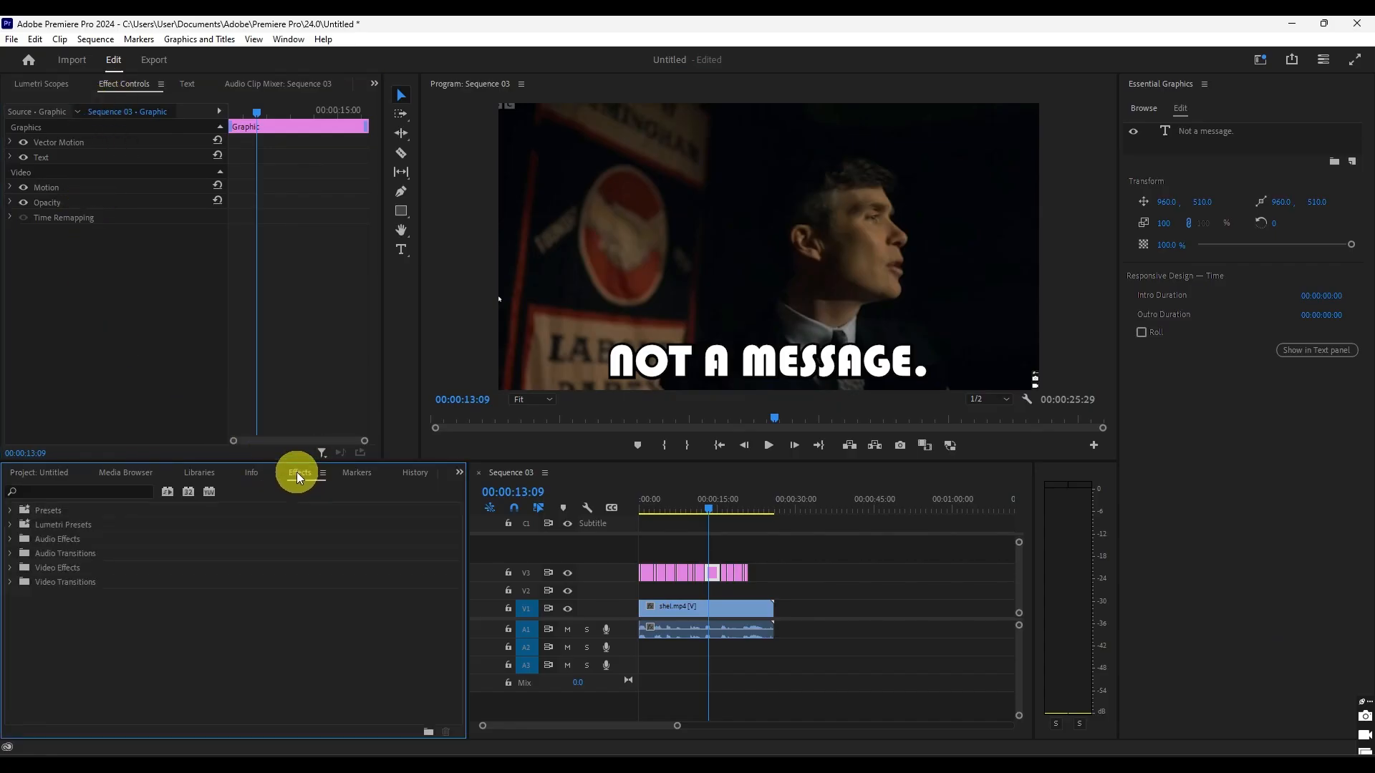
left_click(38, 491)
type("transform")
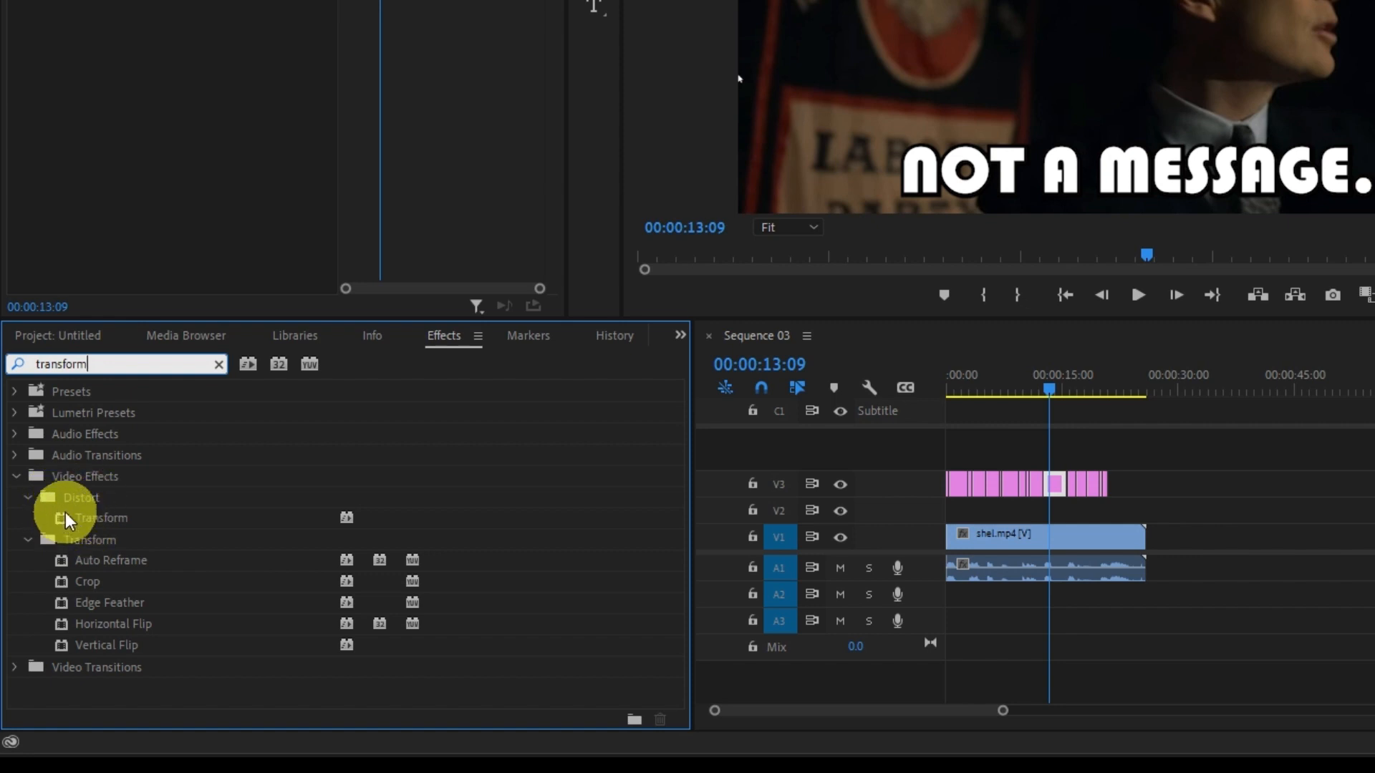
left_click_drag(59, 521, 1070, 493)
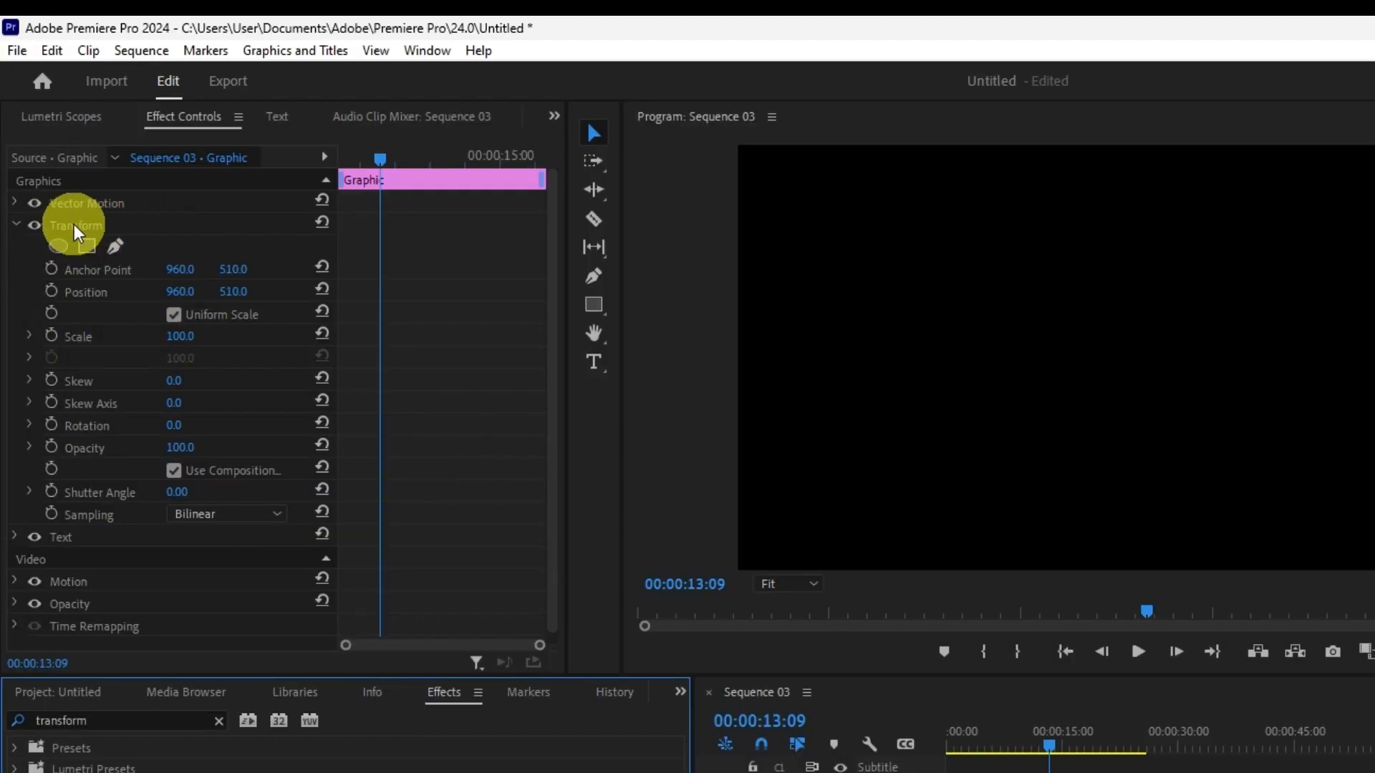
- Move the Transform effect's anchor point to the centre of the caption text (963.8, 959.0) and return the text to the frame's lower edge
left_click(72, 225)
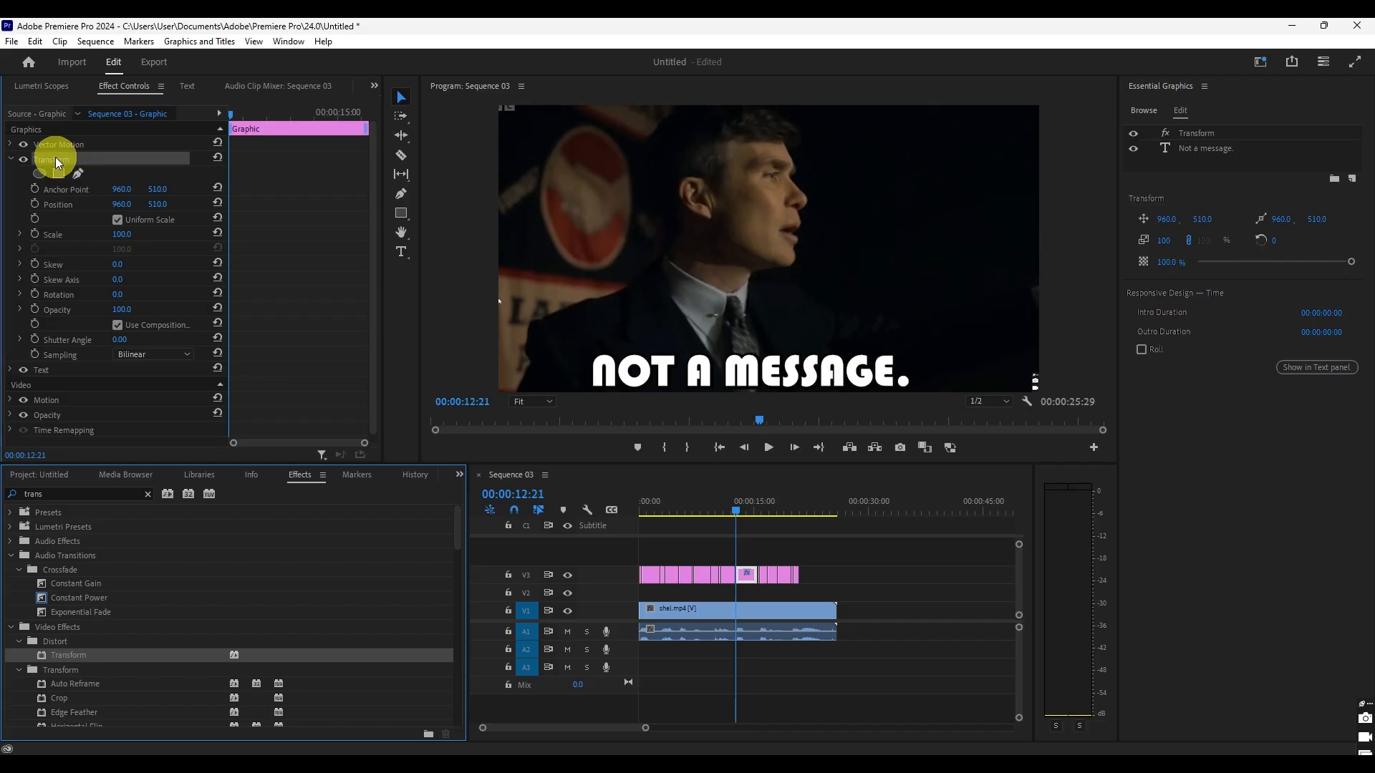
left_click(55, 157)
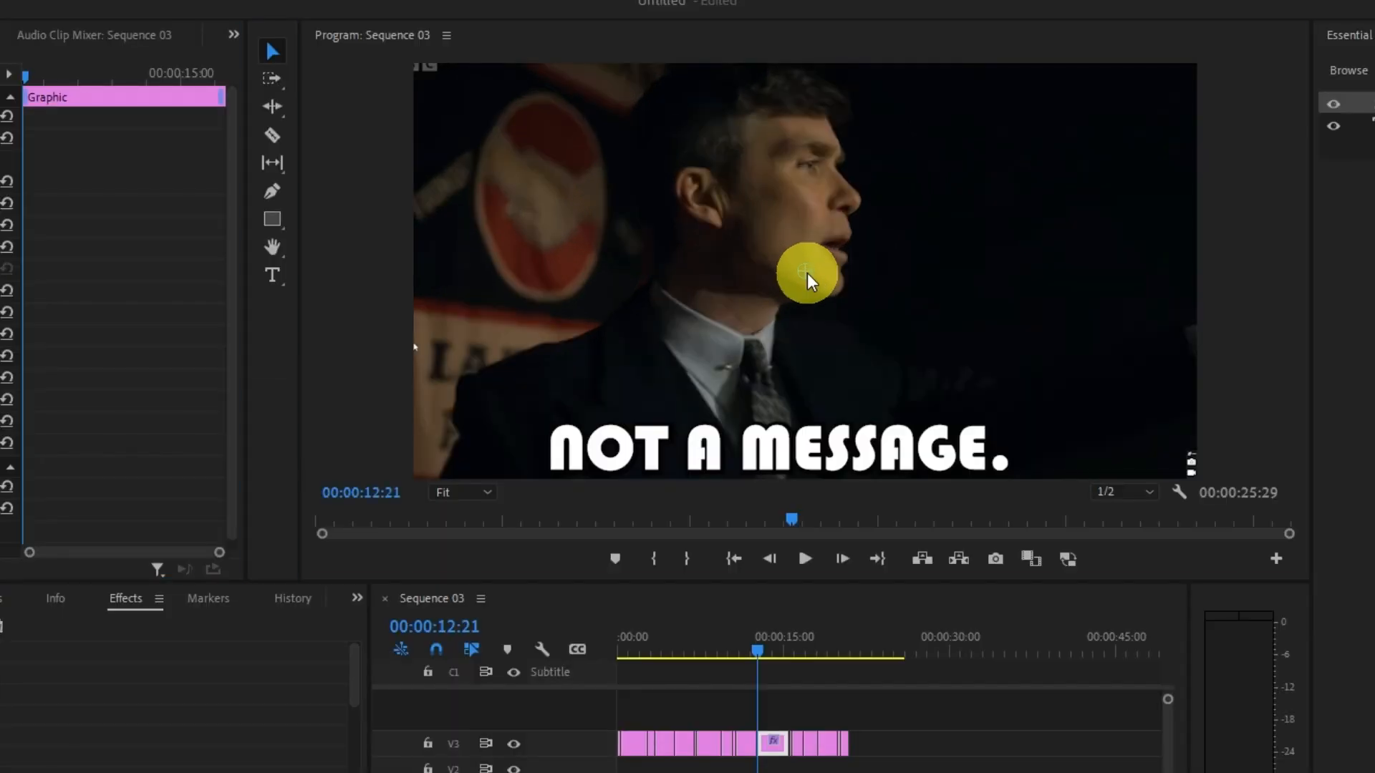
left_click_drag(806, 273, 806, 454)
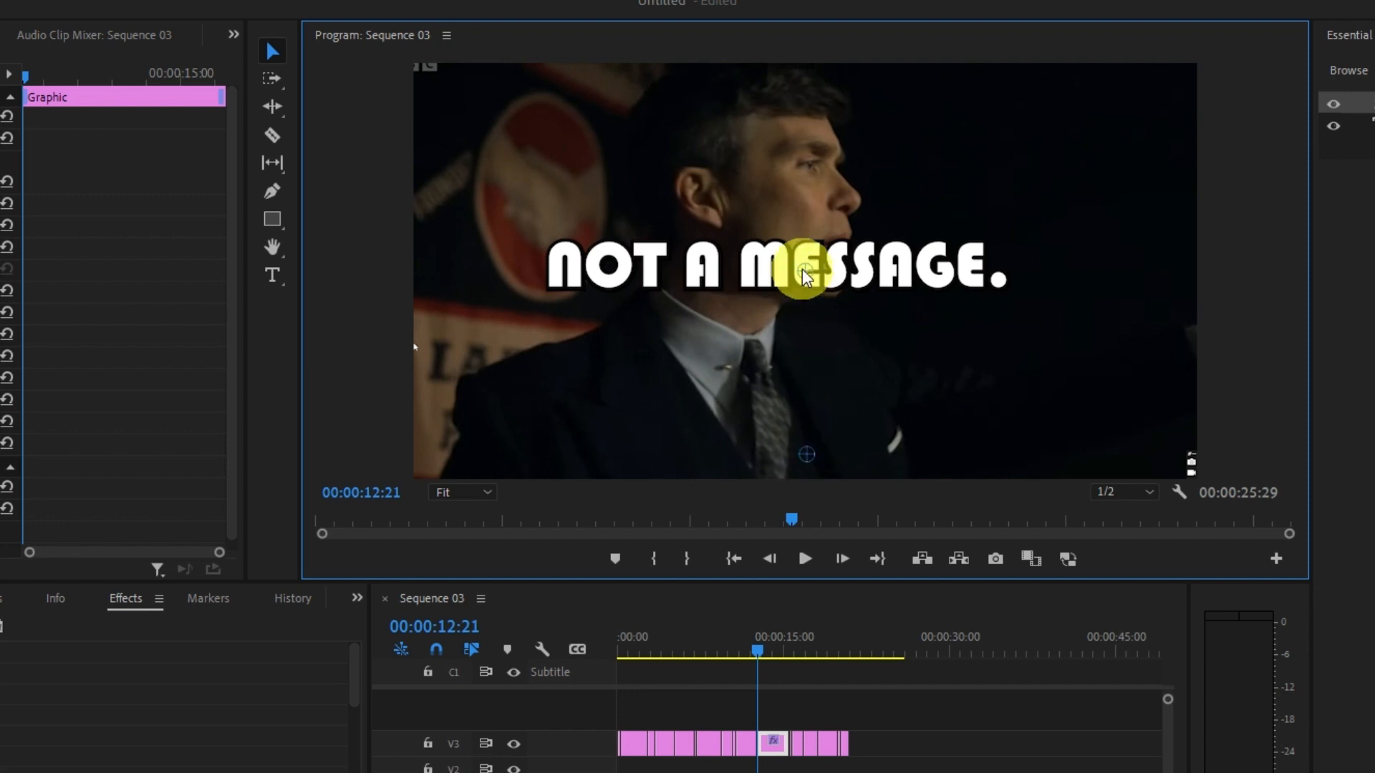
left_click_drag(802, 269, 805, 452)
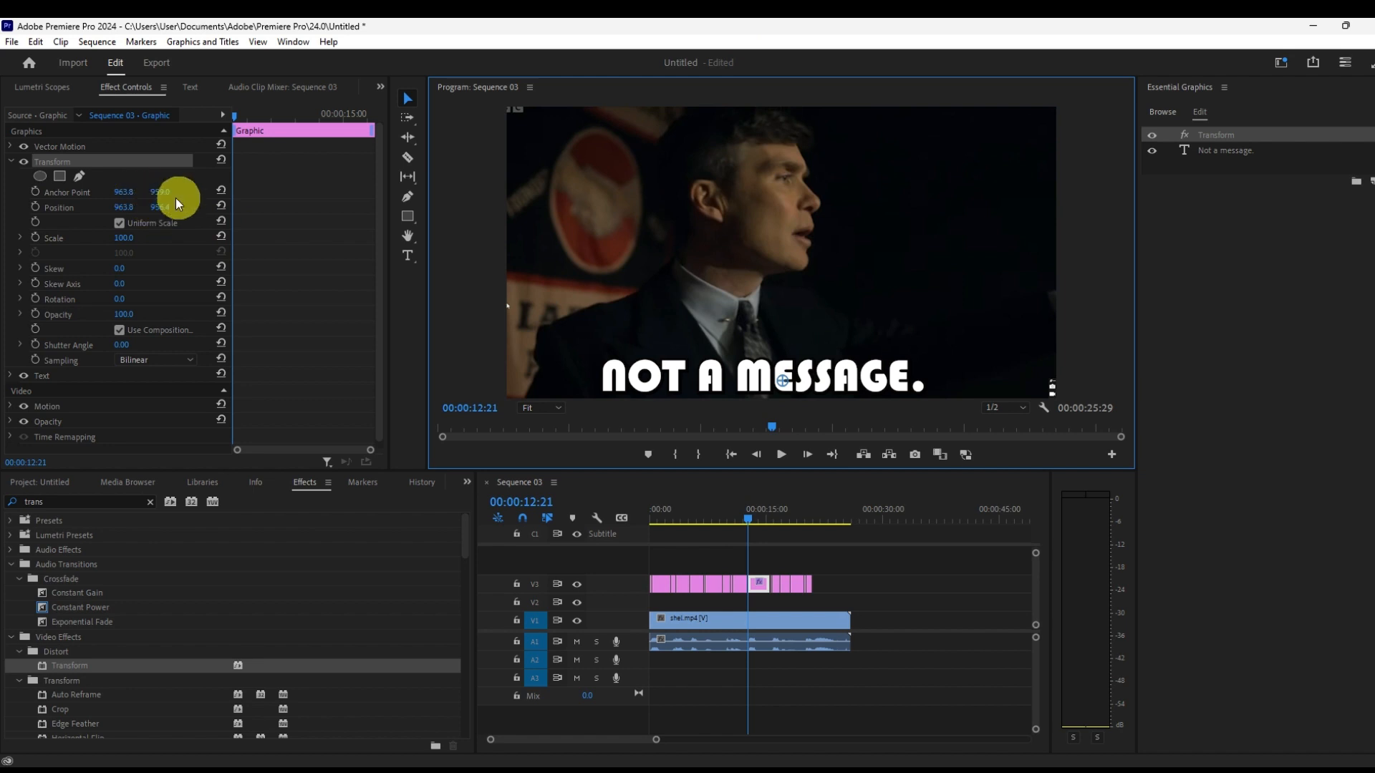
- Add a Transform Scale keyframe of 0 at the start of the "Not a message." graphic, at 00:00:12:21
left_click(48, 239)
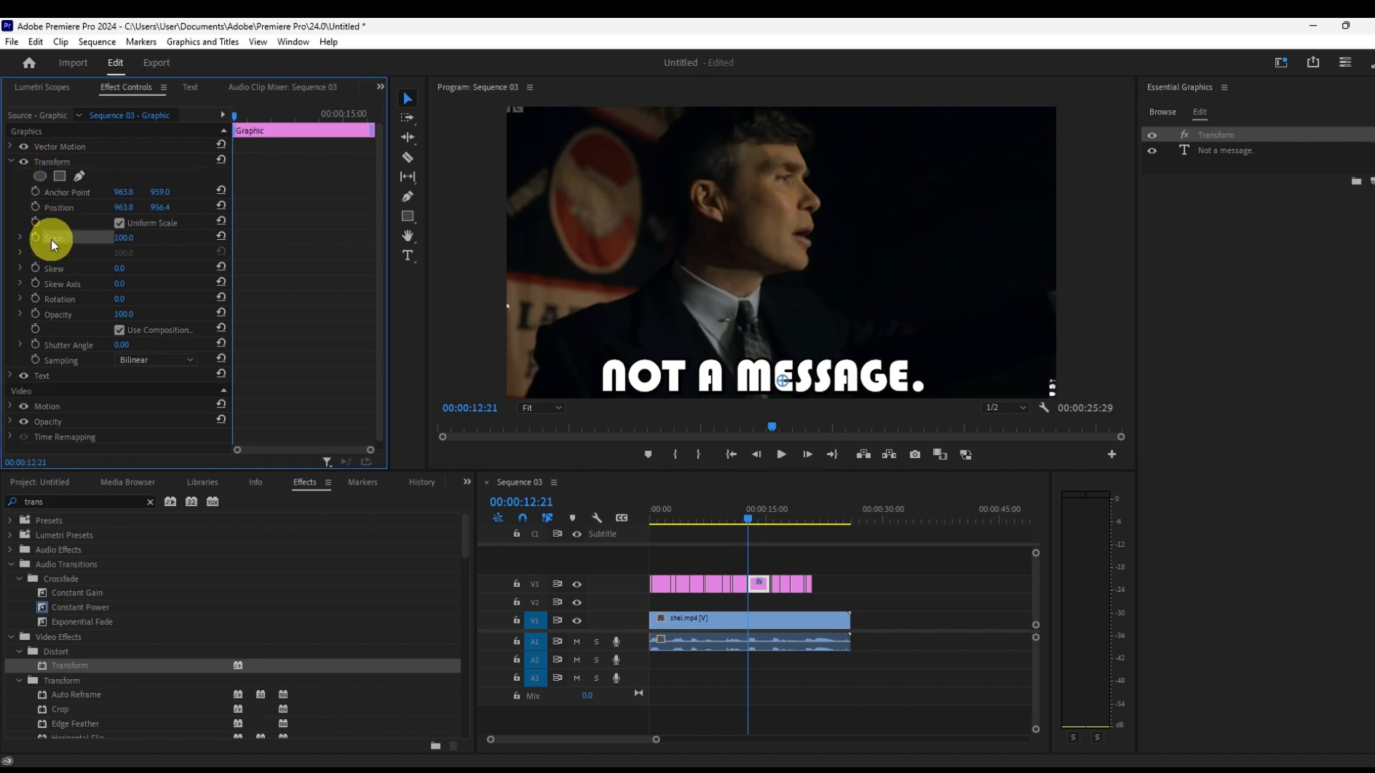
left_click(38, 238)
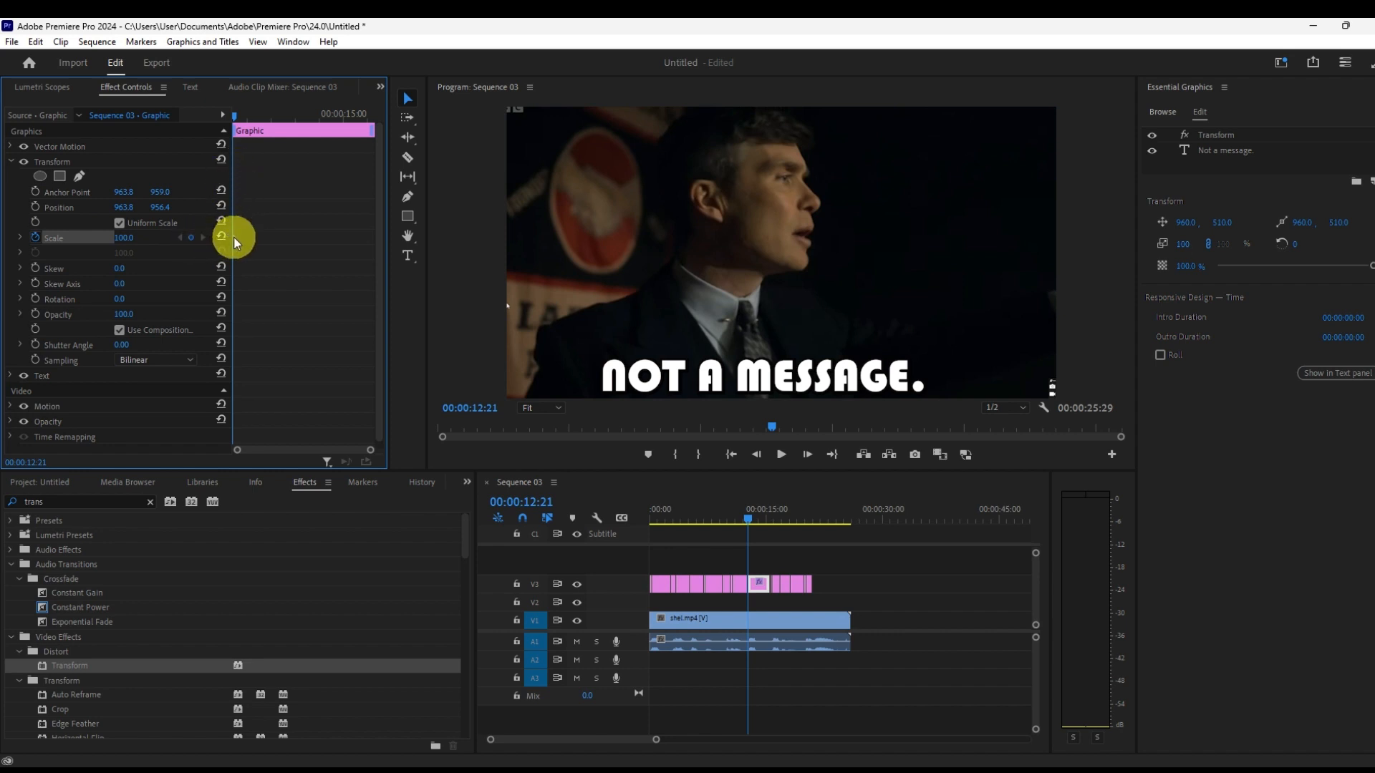
left_click(122, 237)
type("0")
key("Return")
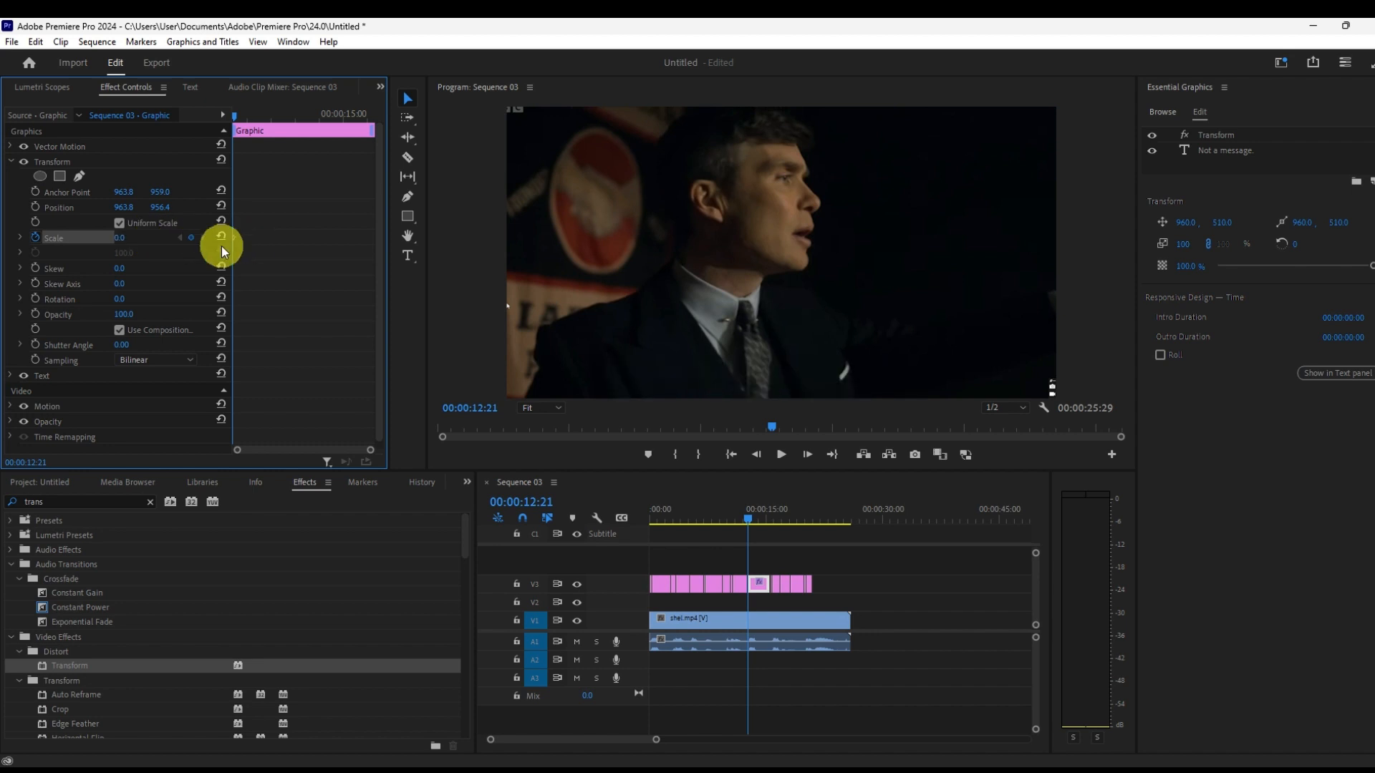
- Add a second Transform Scale keyframe of 100 at 00:00:13:18
left_click_drag(242, 117, 276, 117)
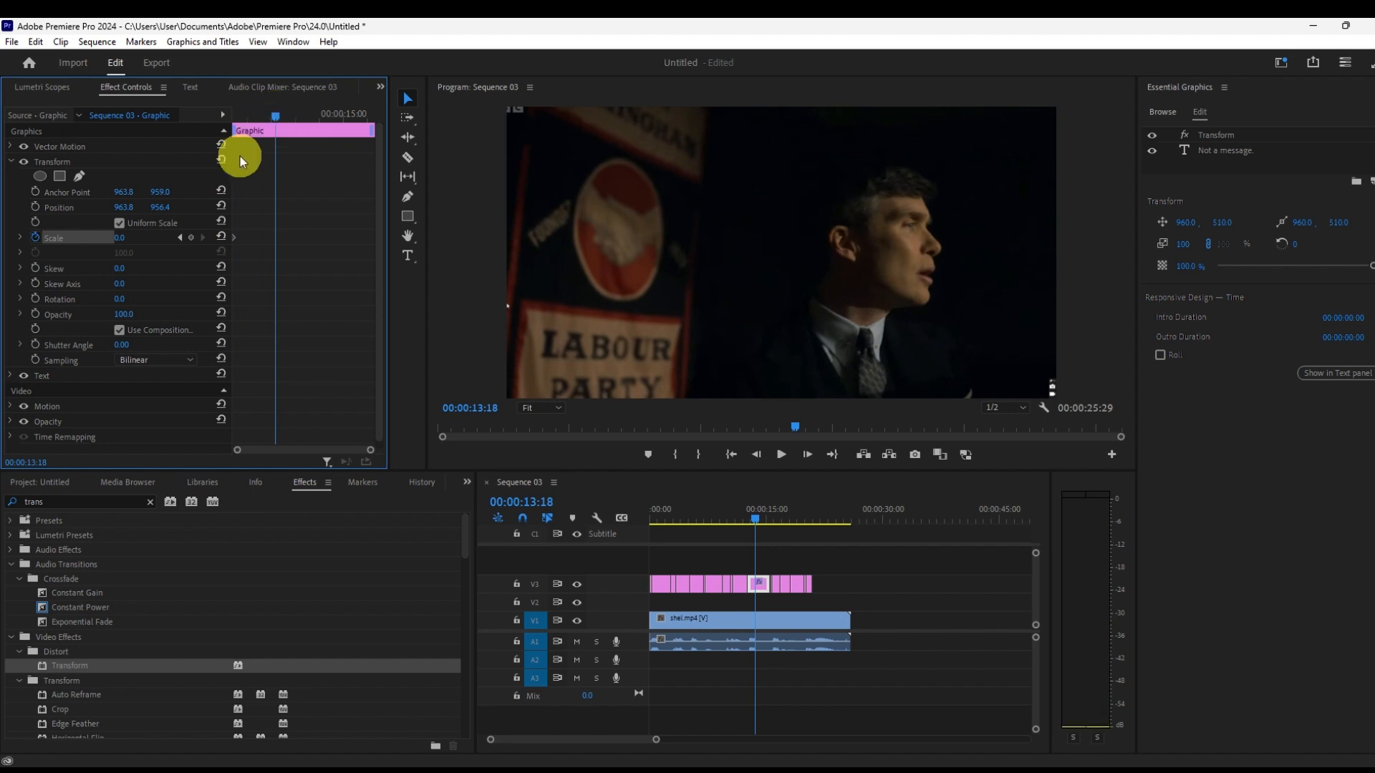
left_click(194, 238)
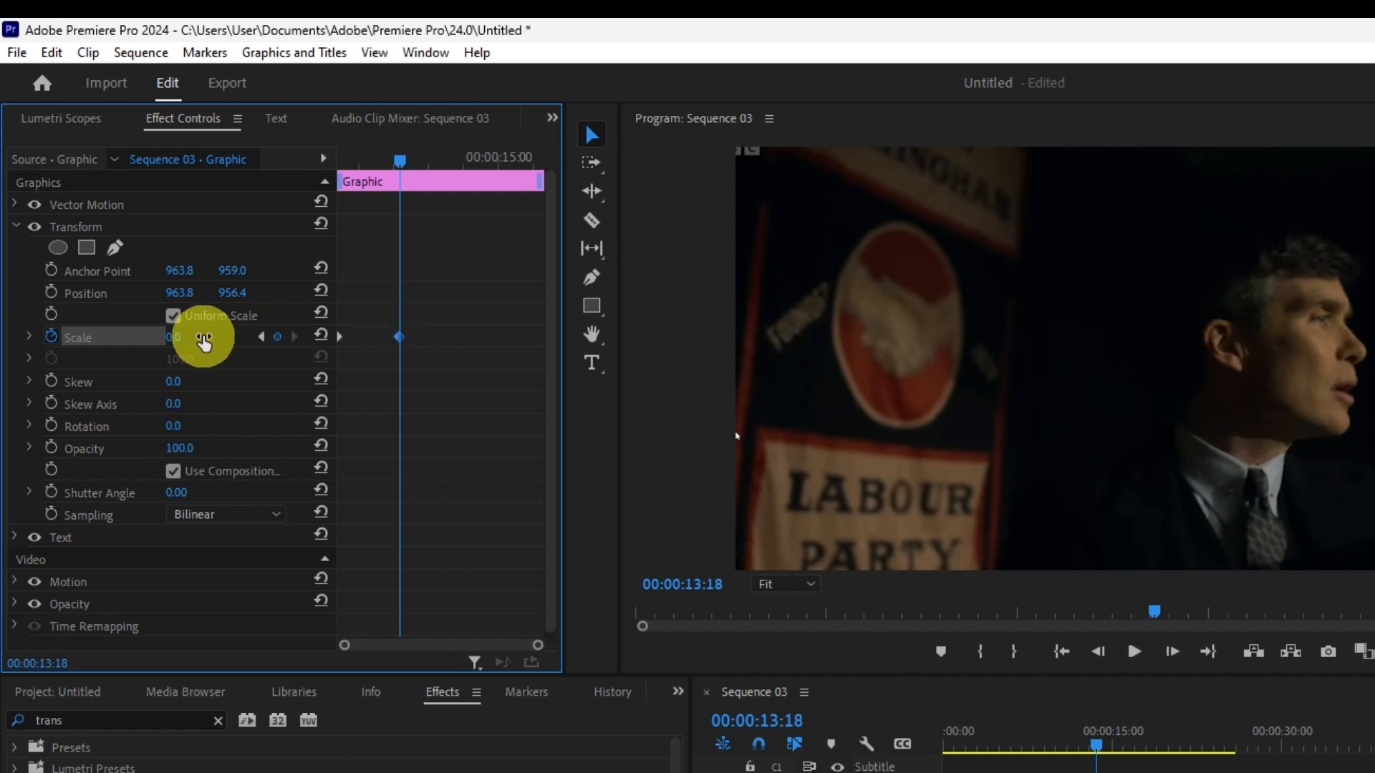
left_click(203, 338)
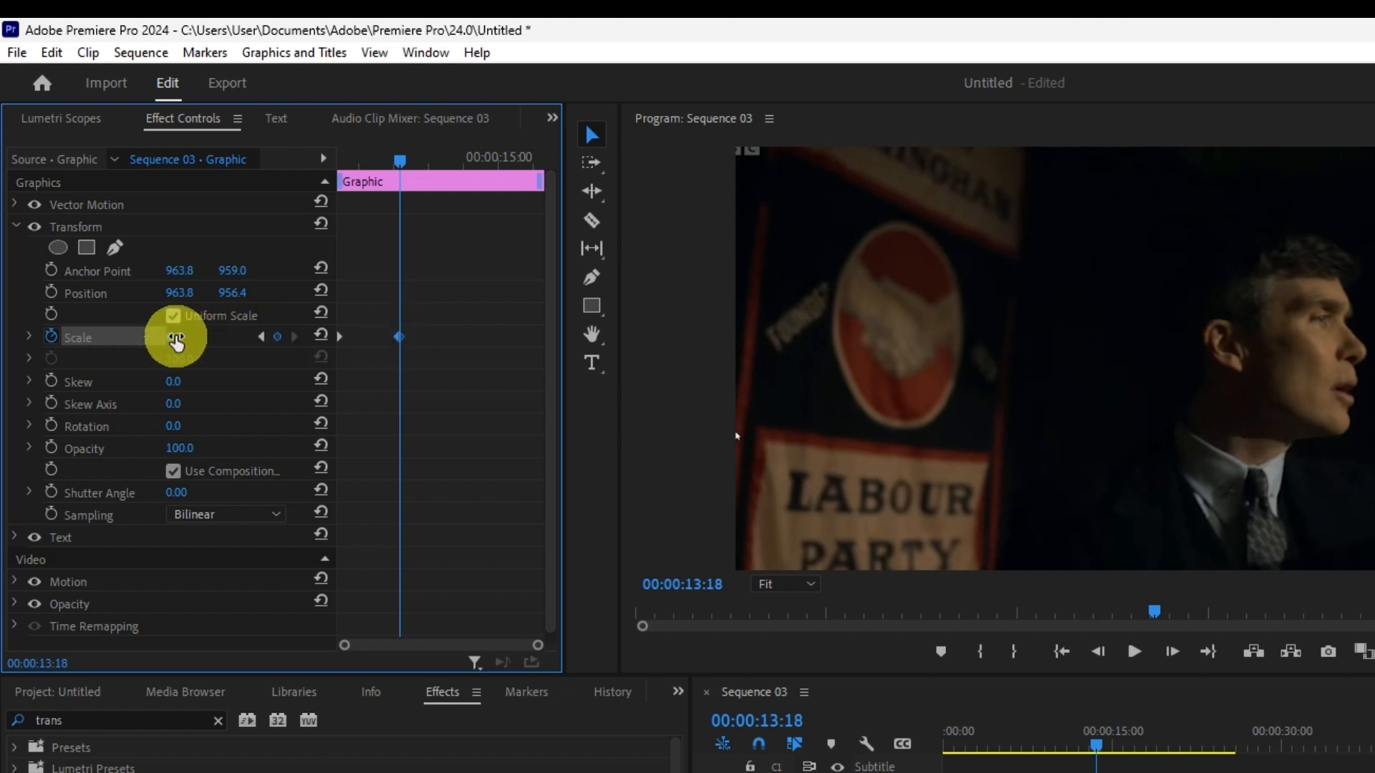
type("100")
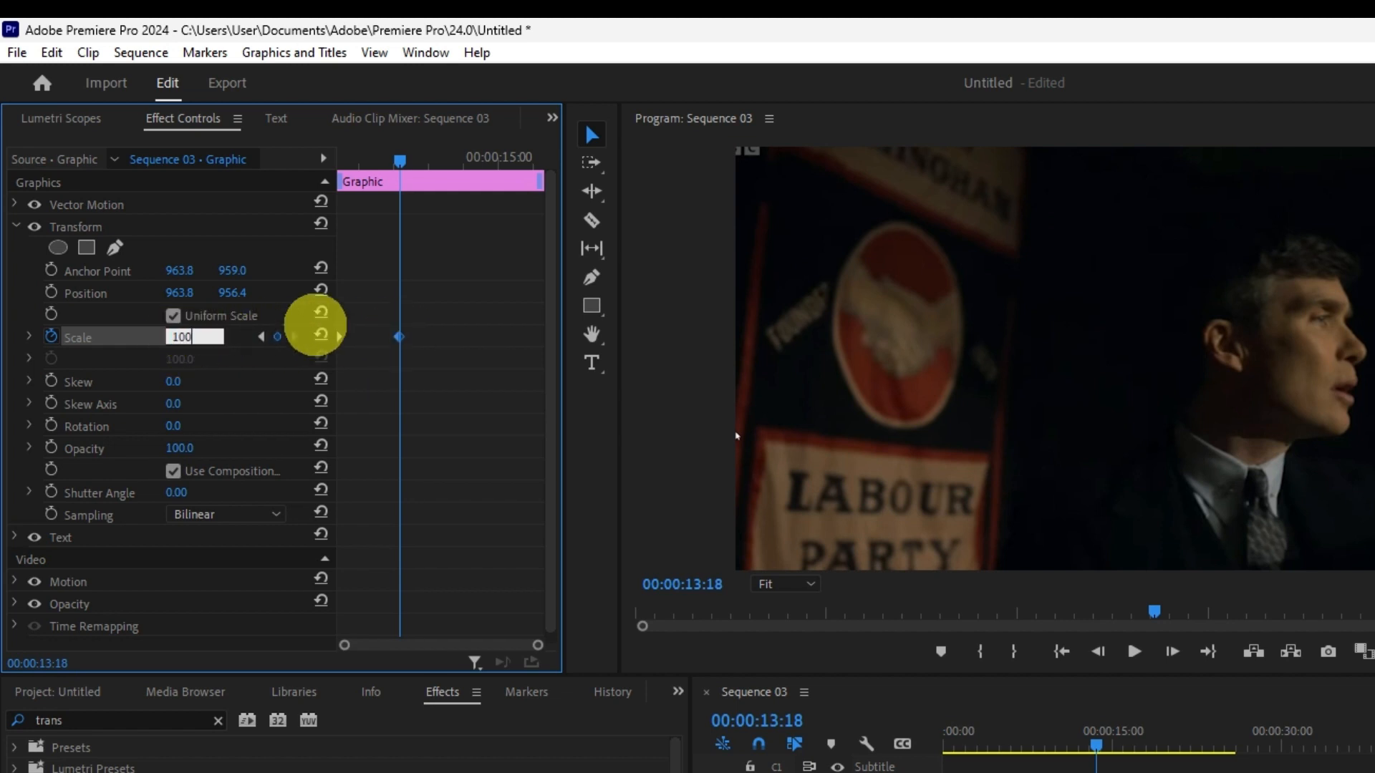
key("Return")
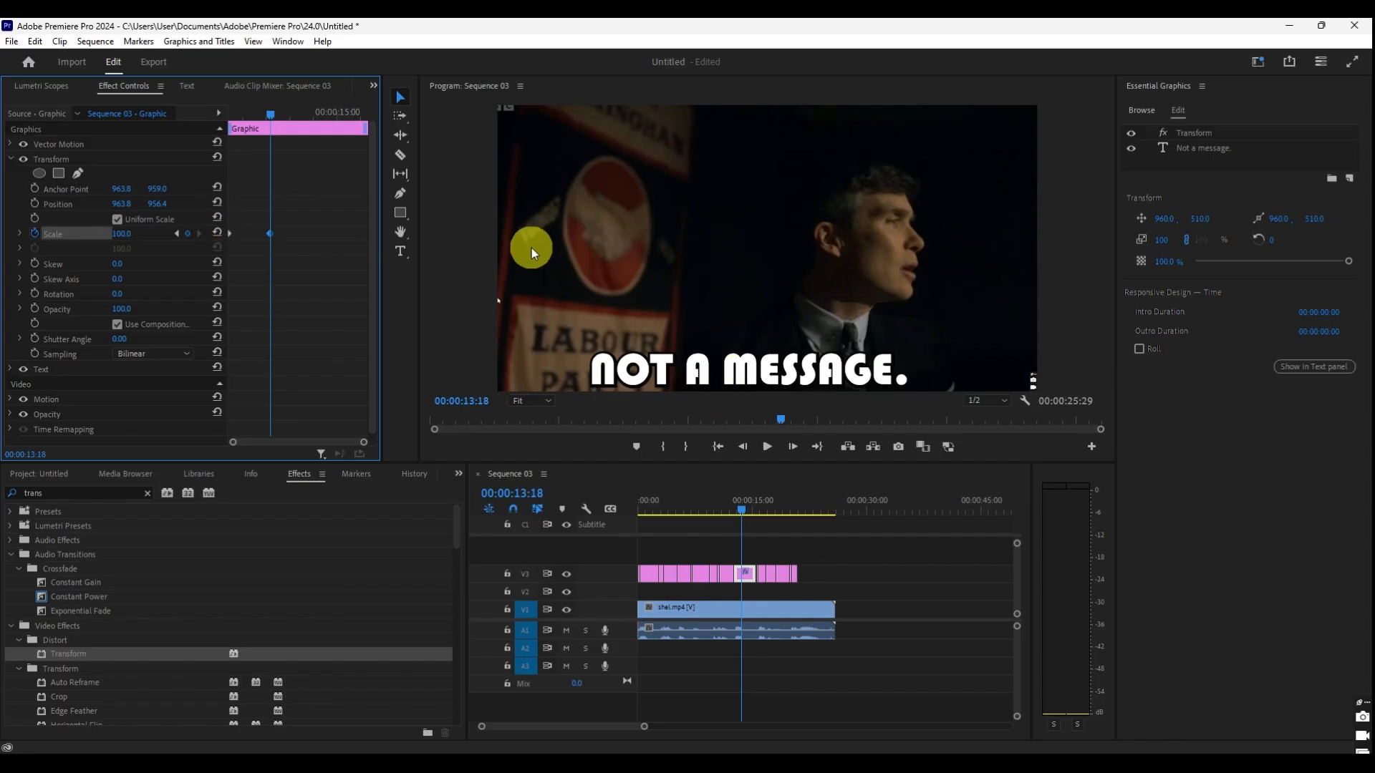
- Play the "Not a message." graphic from its start to check the scale animation
left_click_drag(270, 113, 230, 114)
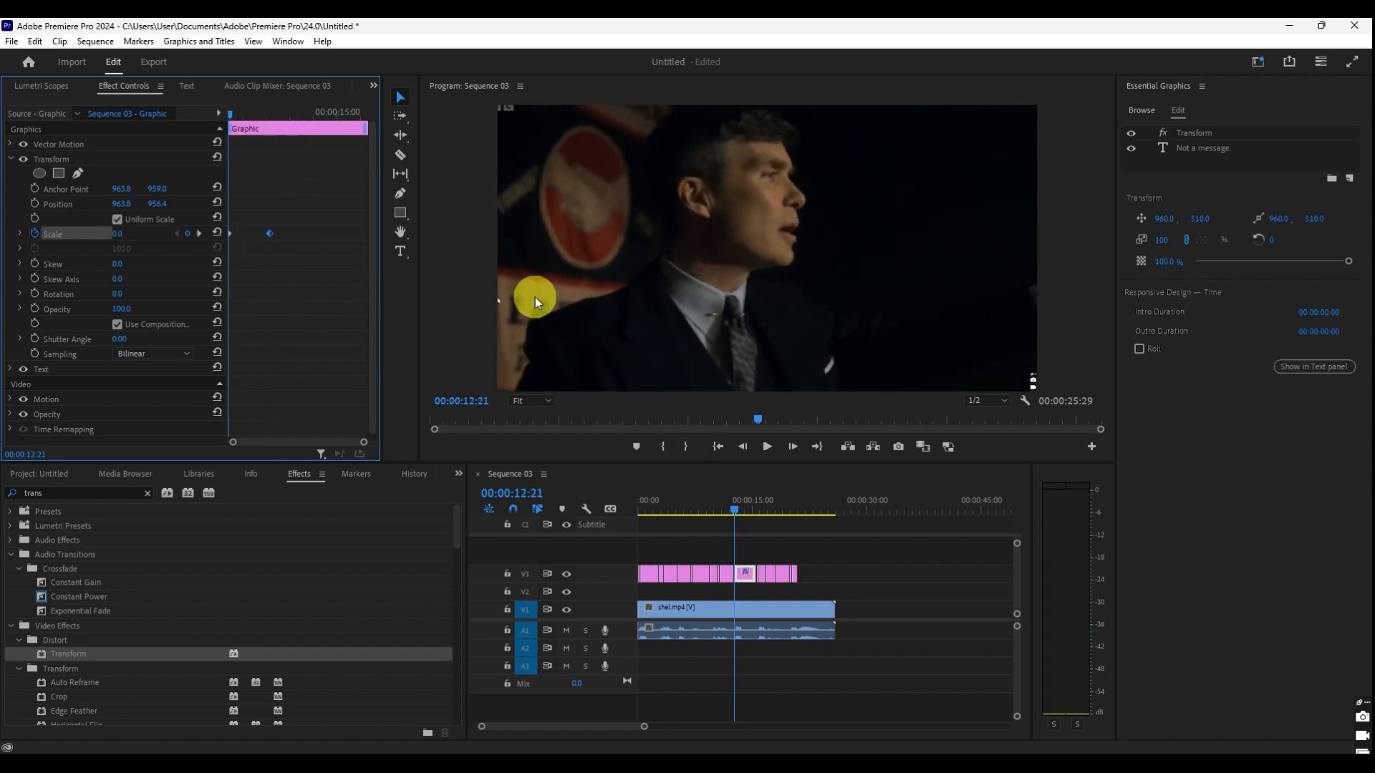
left_click(769, 445)
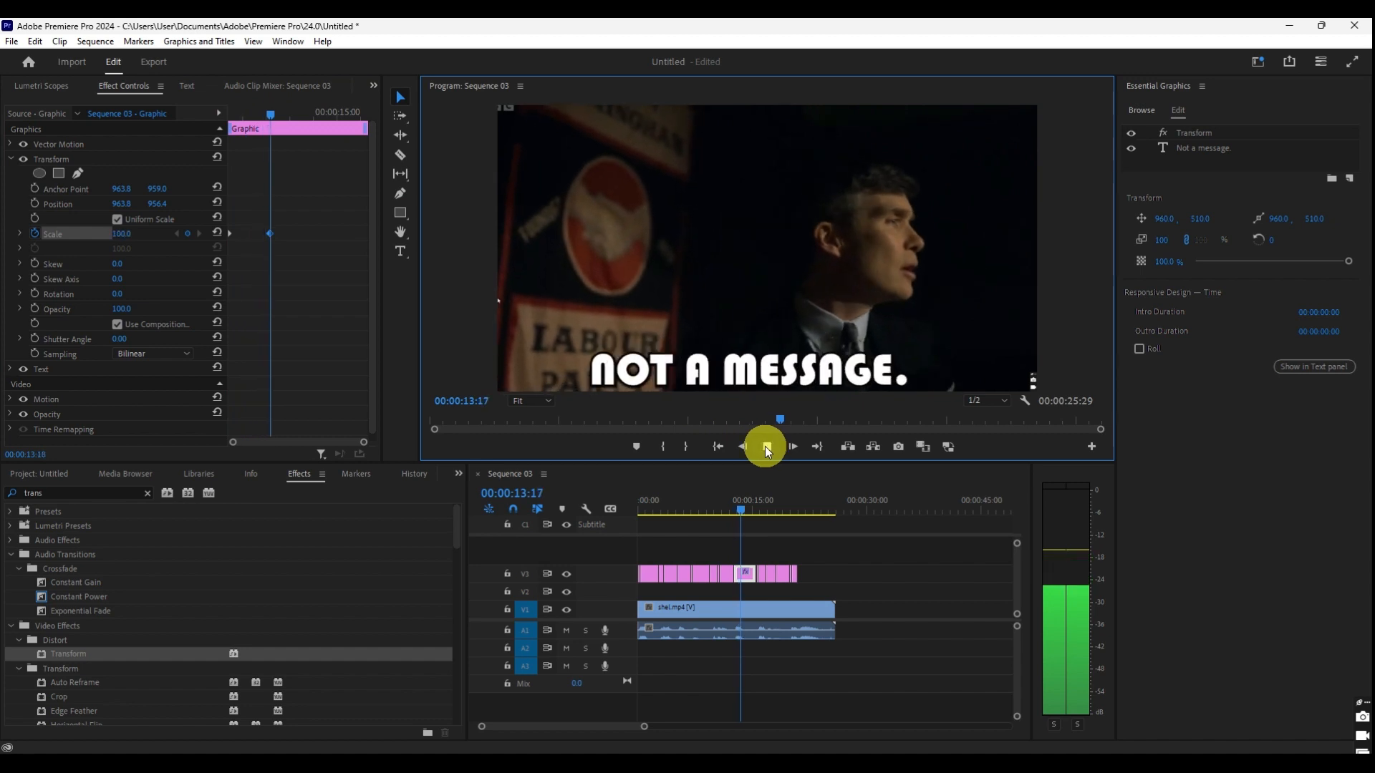
left_click(765, 446)
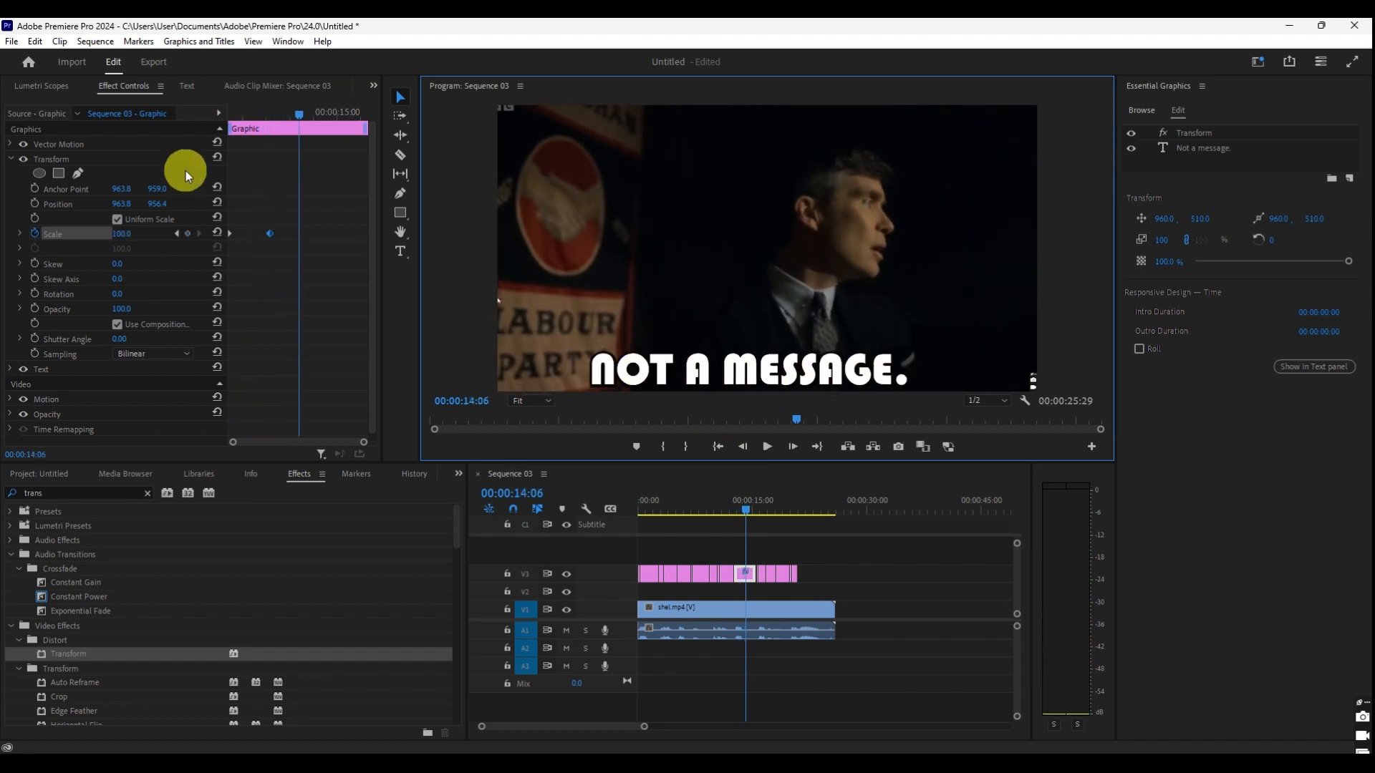
- Add a Shutter Angle keyframe of 150 to the Transform effect and move it to just before the second Scale keyframe
left_click(36, 338)
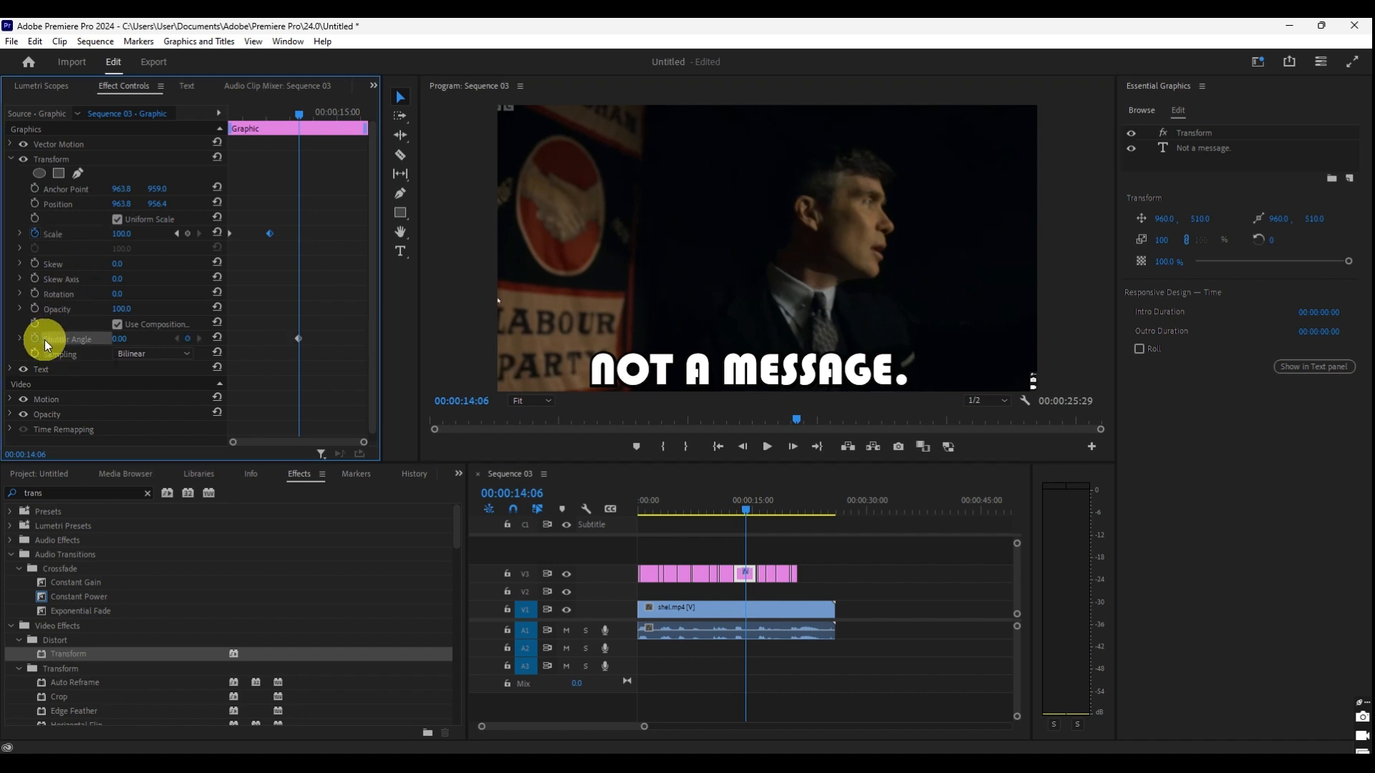
left_click(119, 339)
type("150")
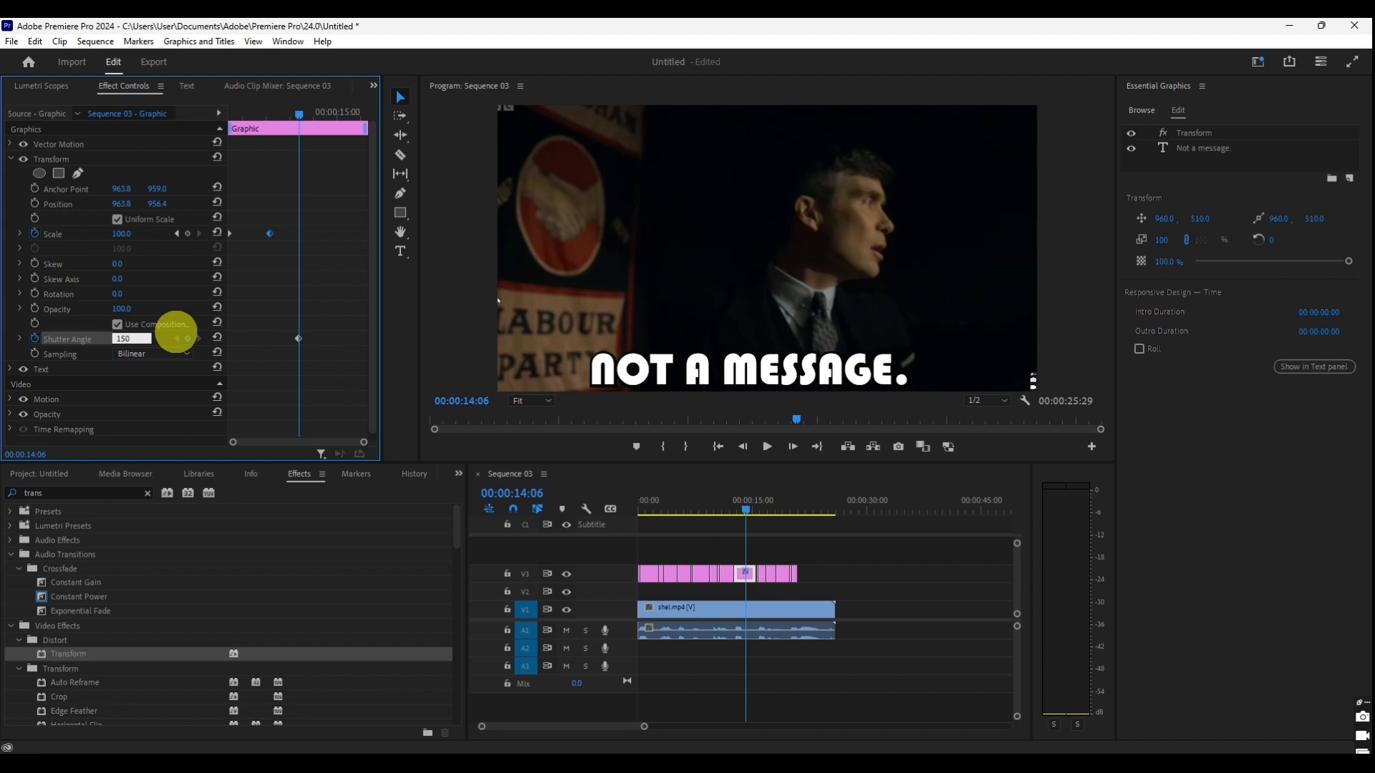
key("Return")
left_click_drag(297, 338, 265, 337)
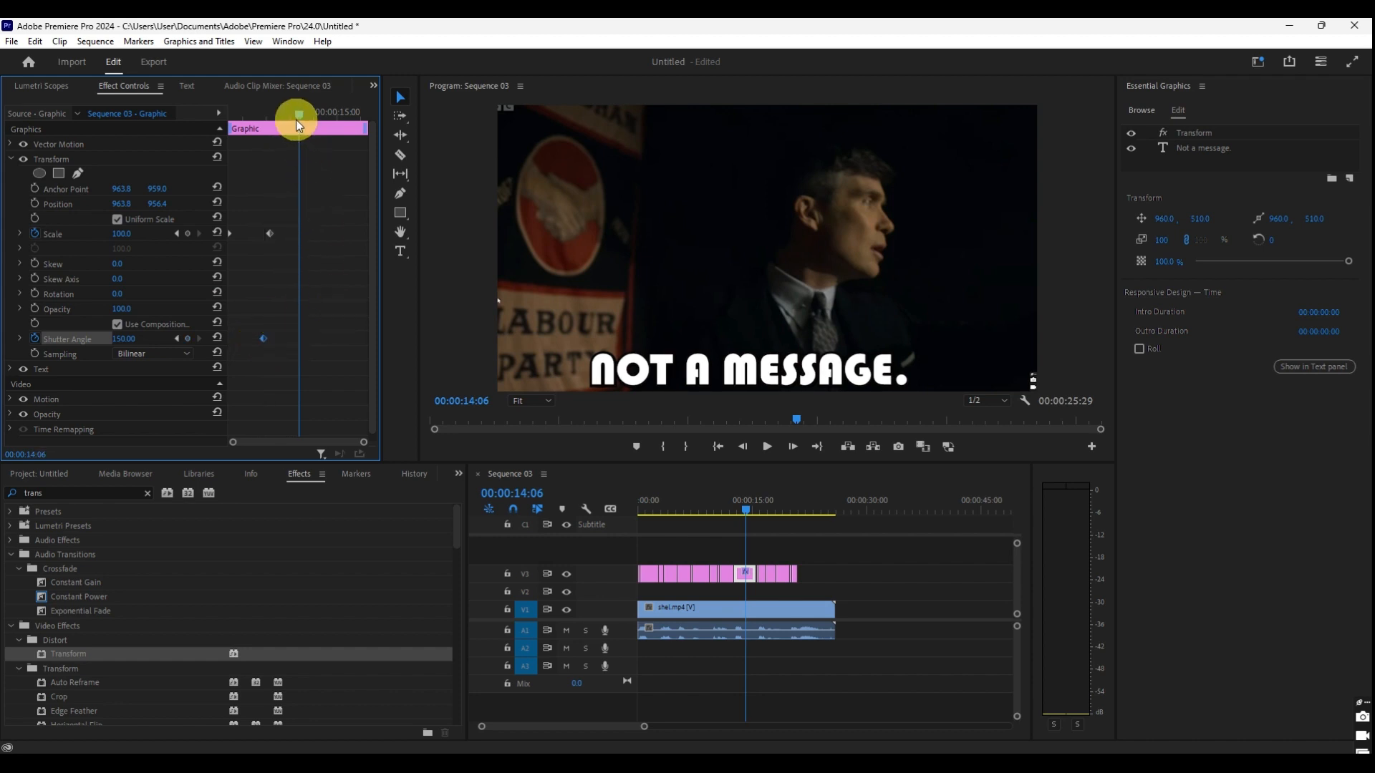
- Play the "Not a message." animation from the graphic's start, and play the earlier captions for comparison
left_click_drag(297, 120, 230, 122)
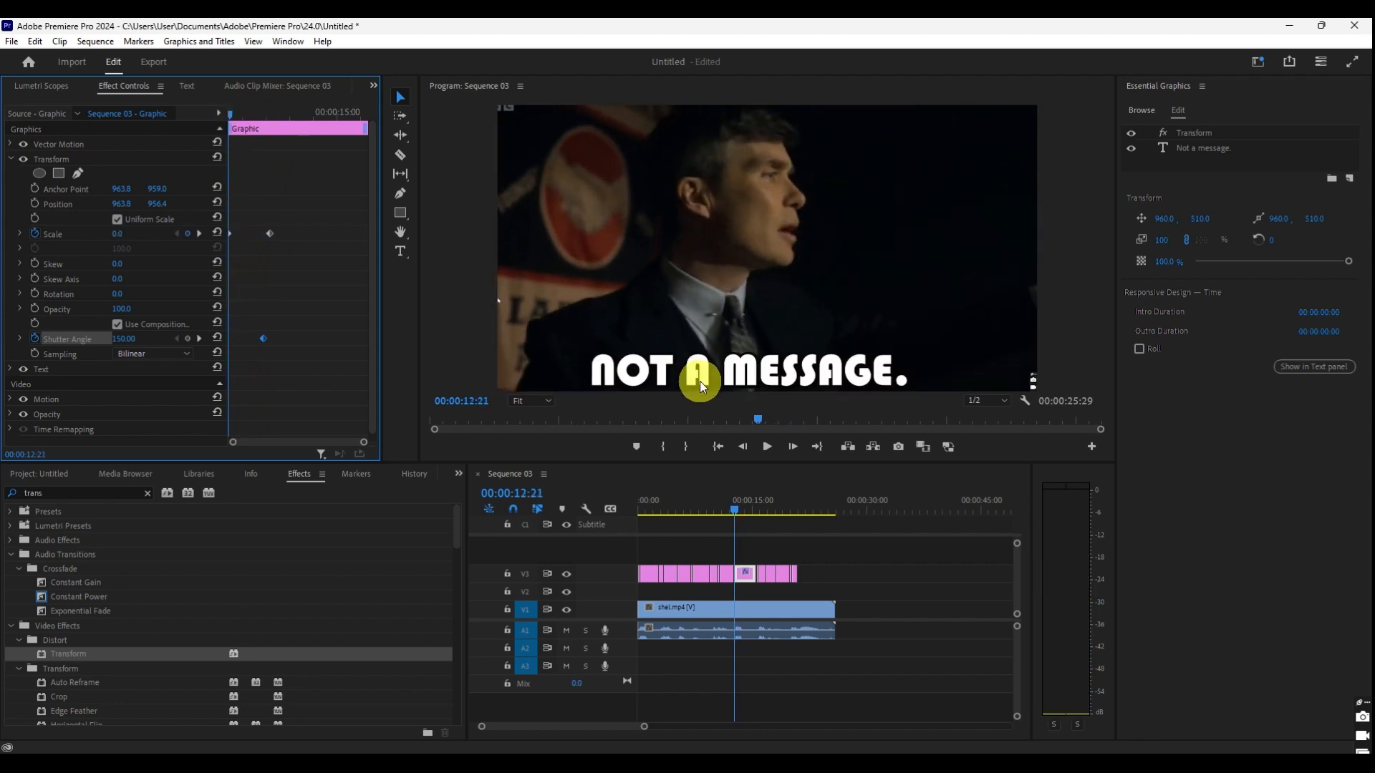
left_click(763, 441)
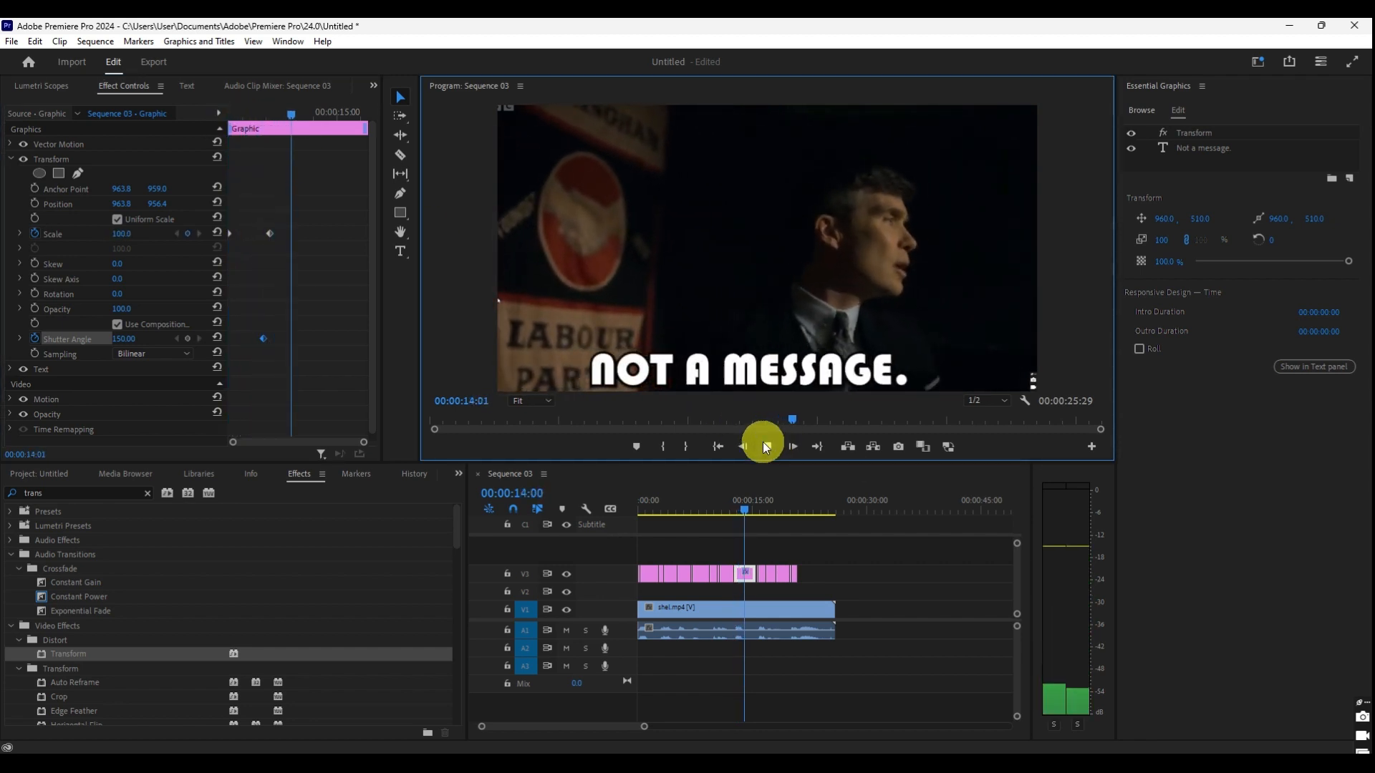
left_click(763, 441)
left_click(767, 446)
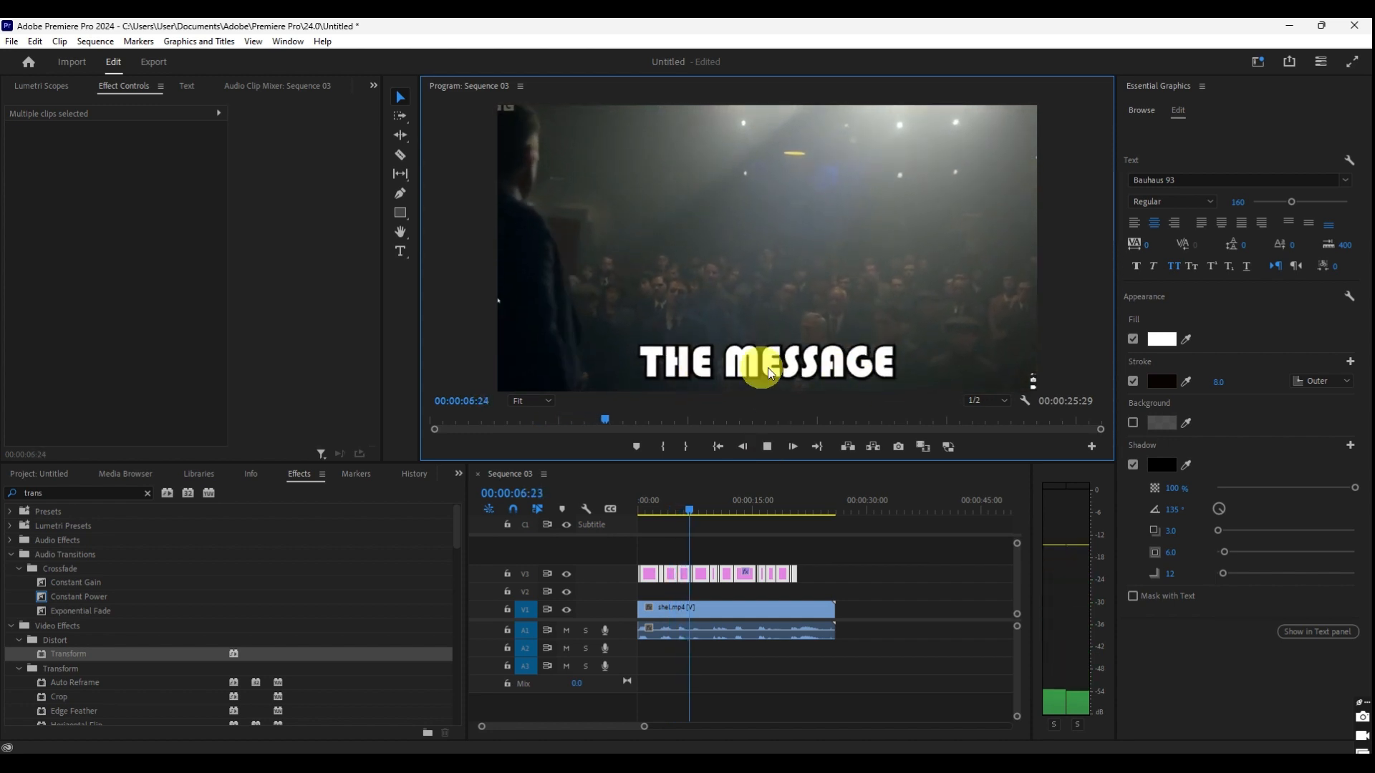
left_click(766, 447)
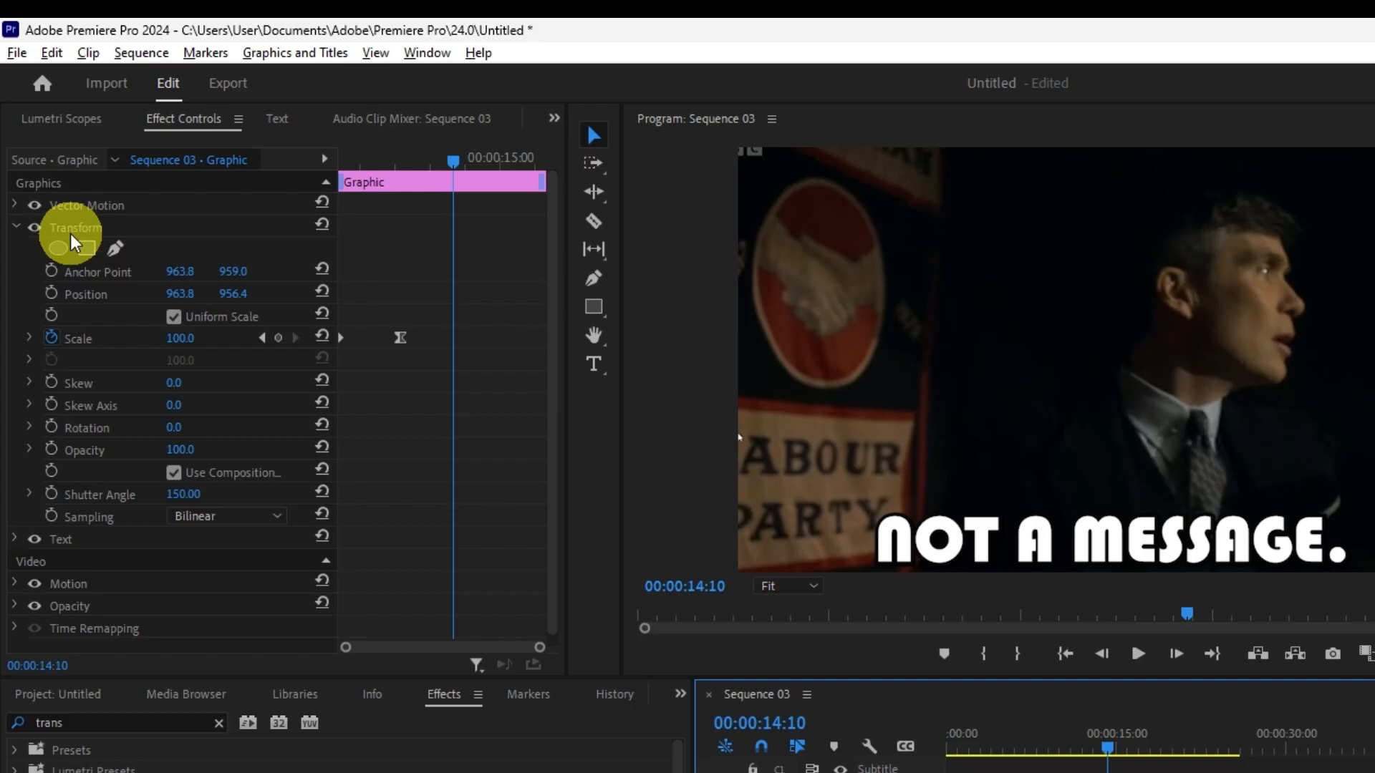
- Copy the "Not a message." graphic's Transform effect to all caption graphics on track V3 and scrub through them to 00:00:21:00
left_click(70, 231)
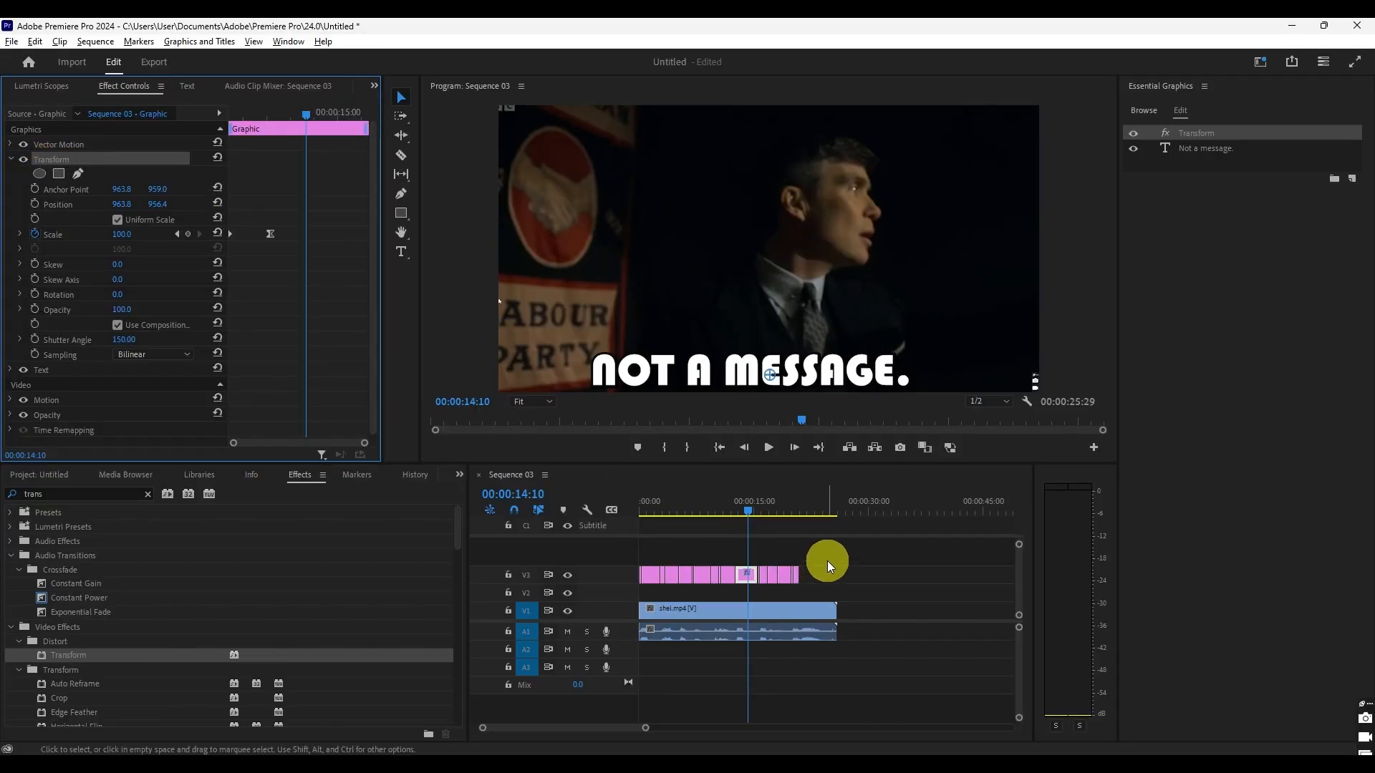
left_click_drag(809, 557, 502, 589)
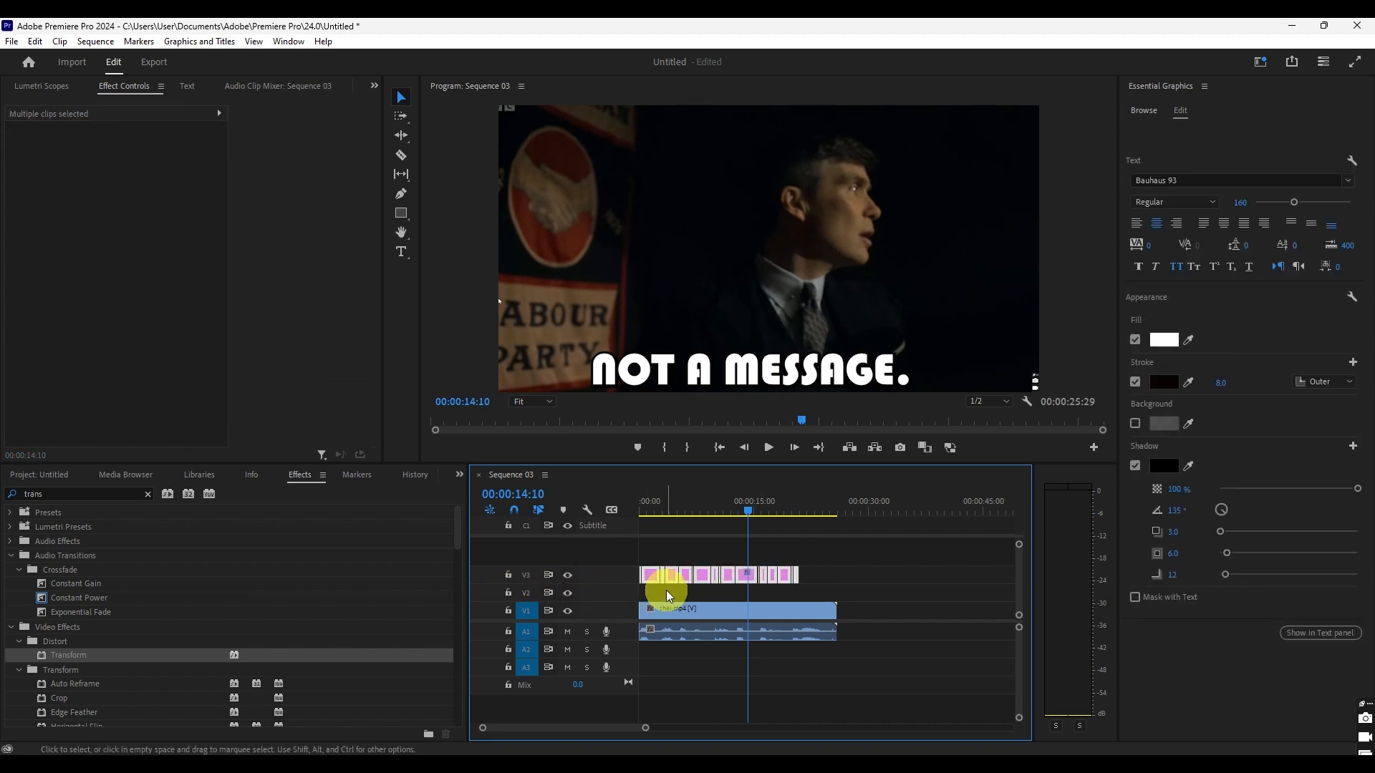
left_click_drag(644, 512, 800, 536)
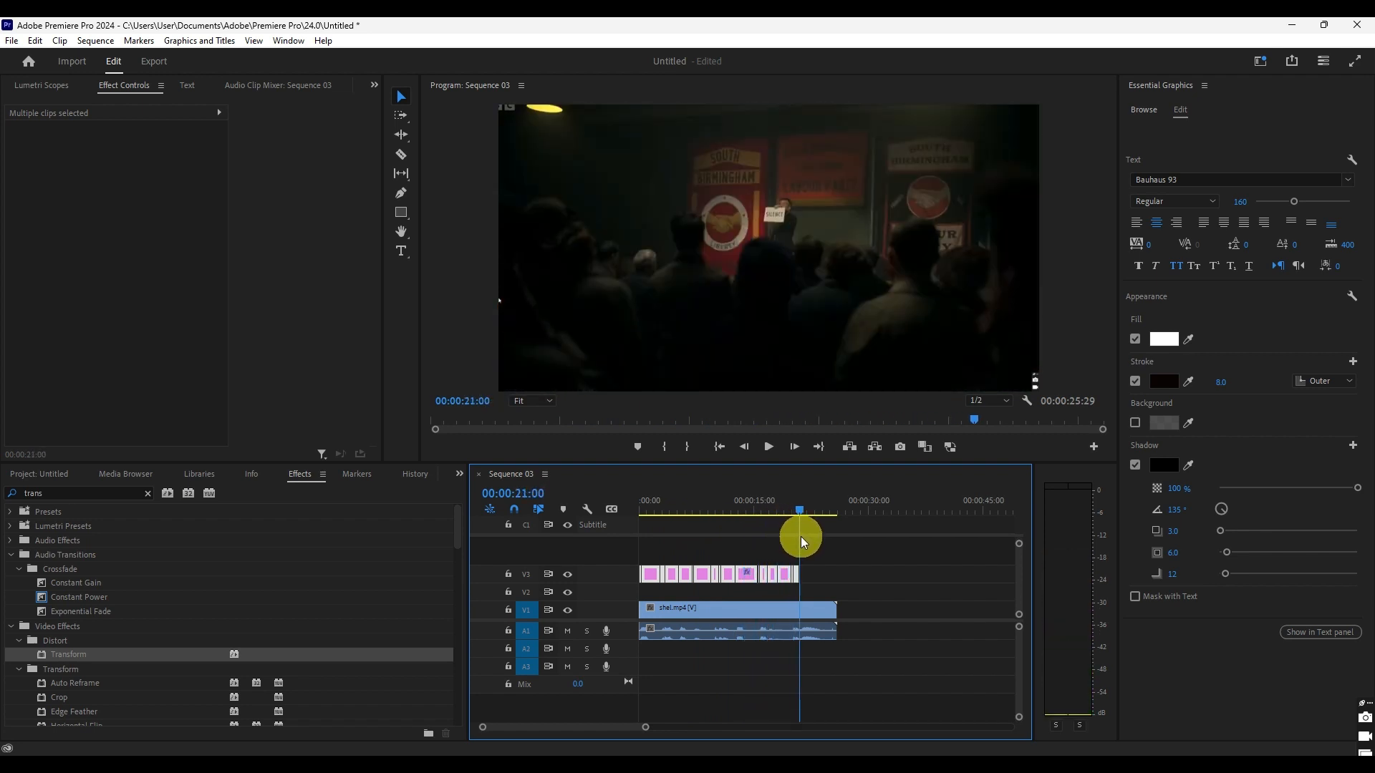
left_click(890, 347)
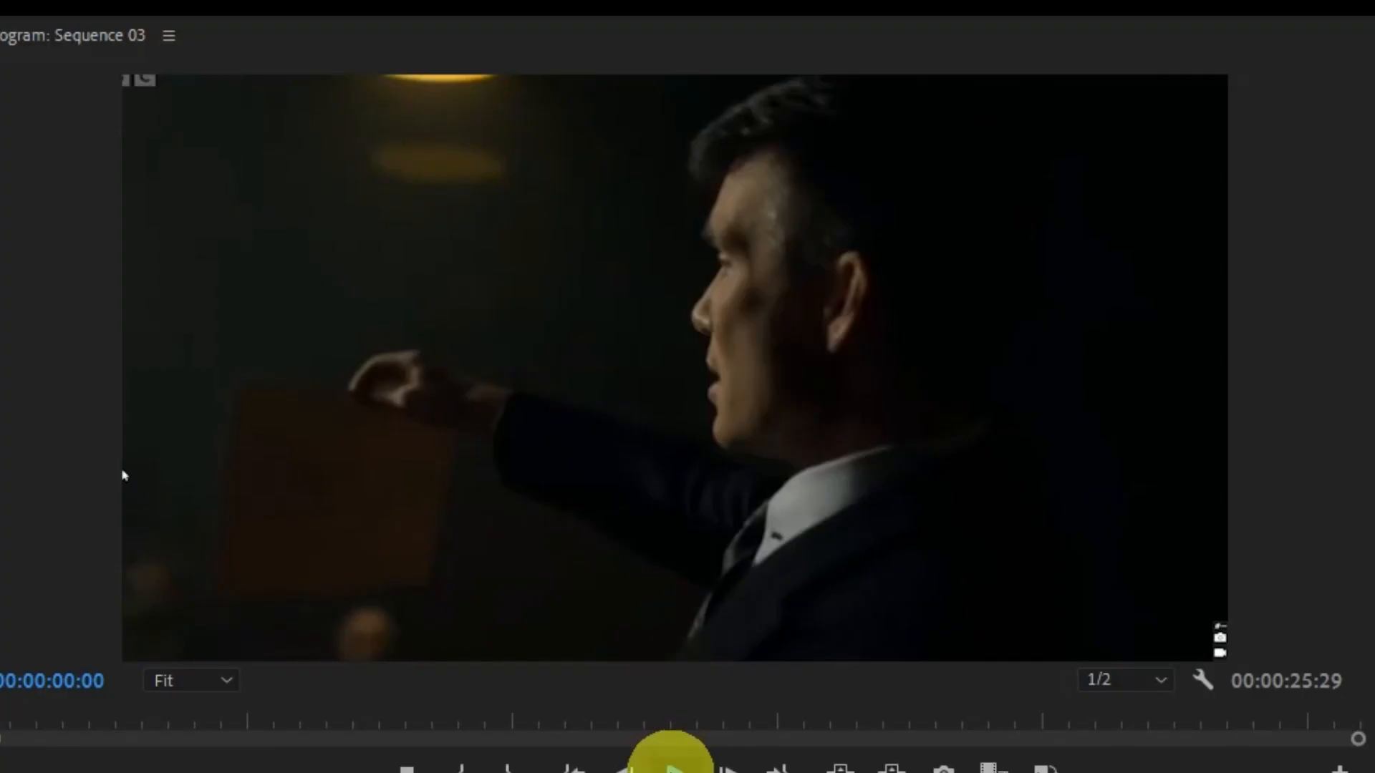
- Play the sequence from the beginning to check the scale animation on all captions
left_click(767, 446)
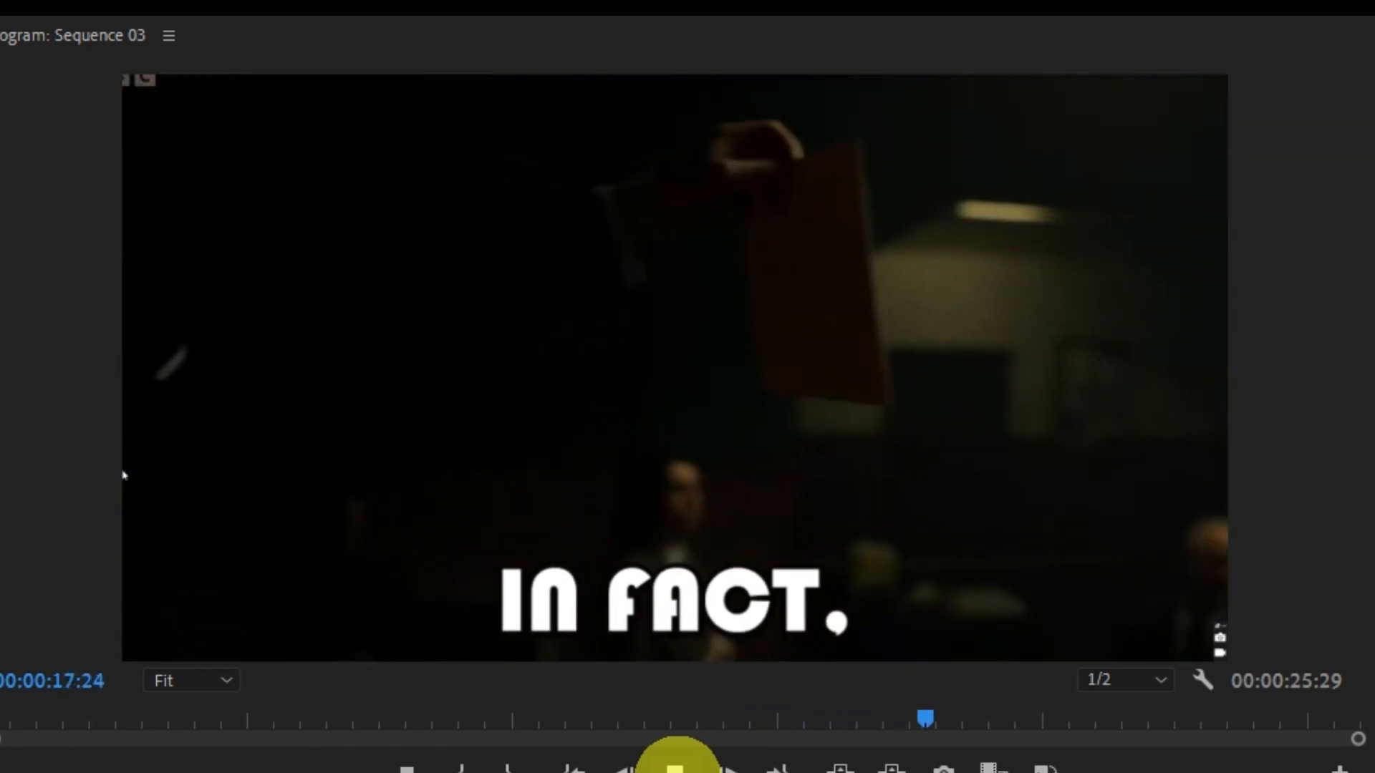
left_click(676, 767)
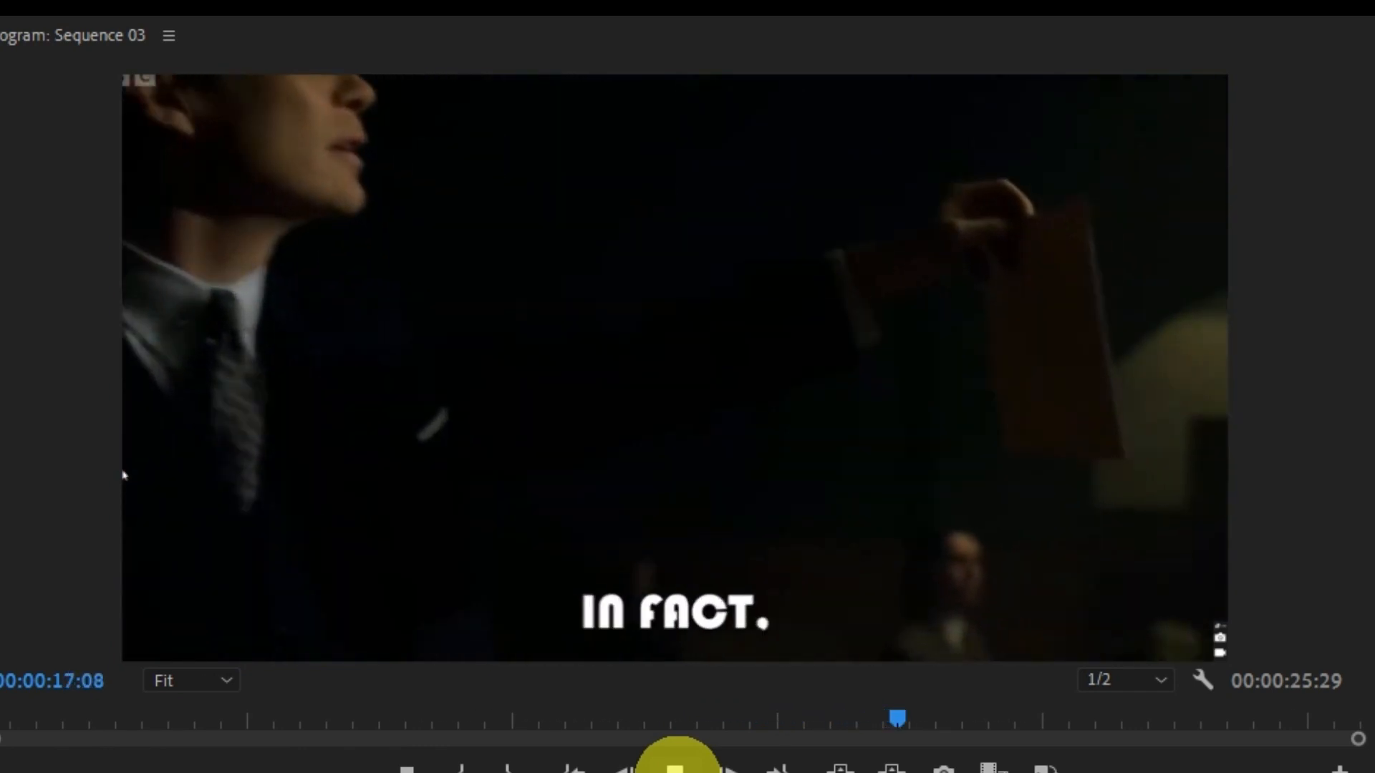
key("space")
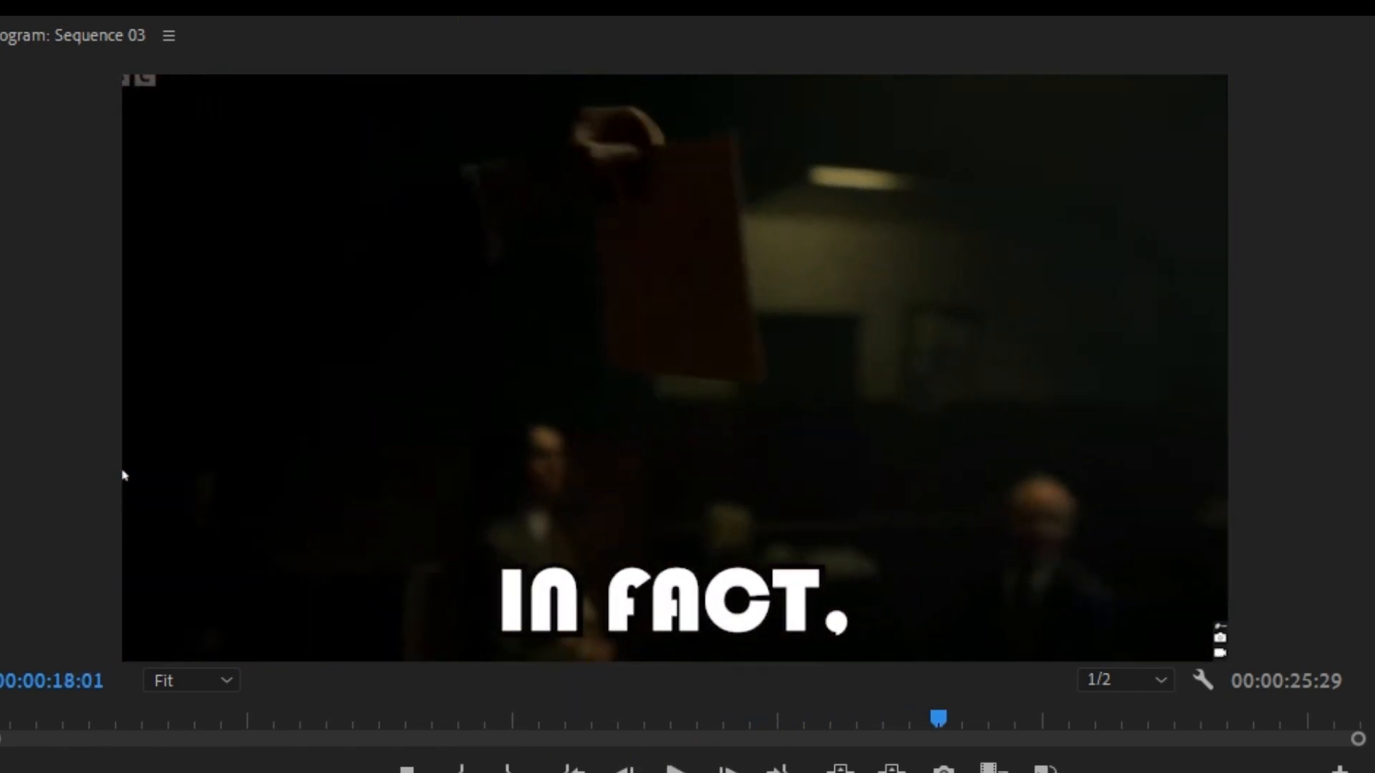
key("Home")
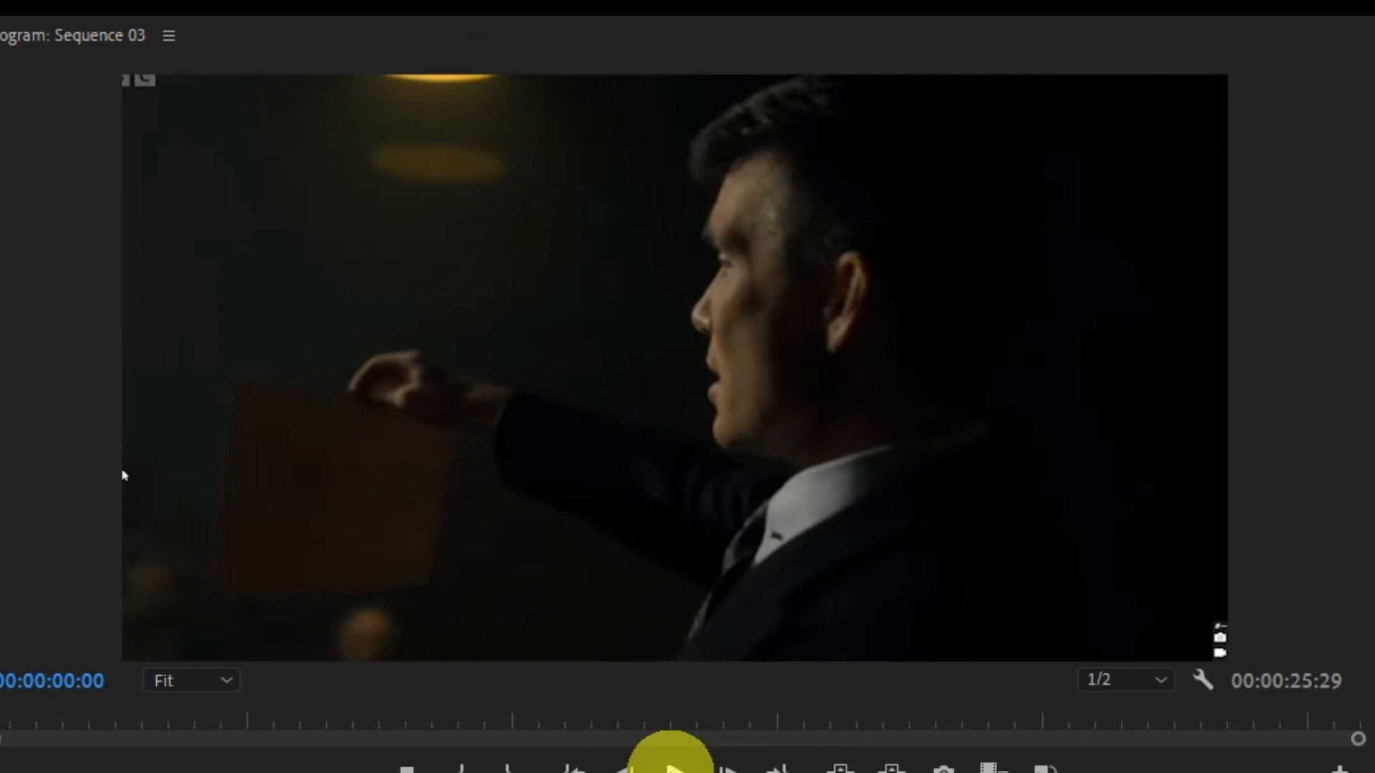
key("space")
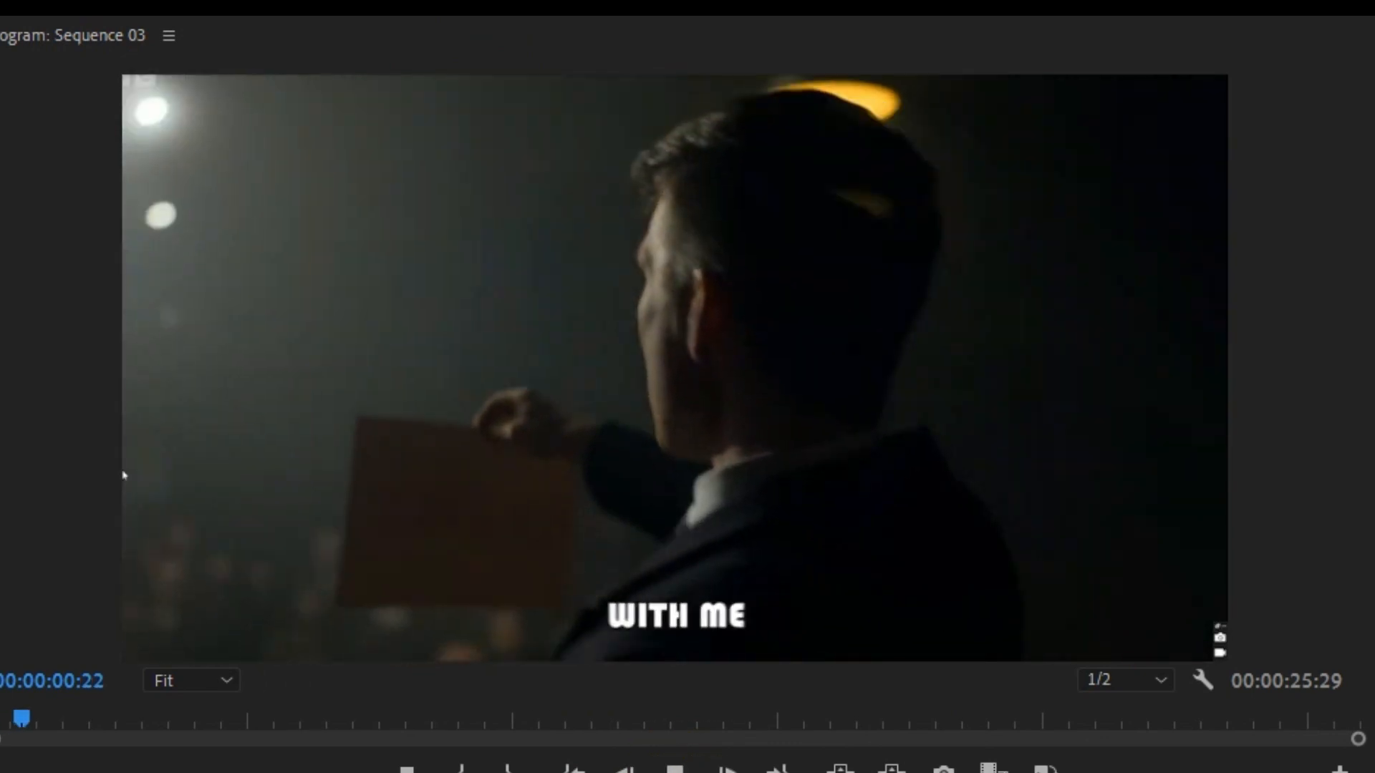